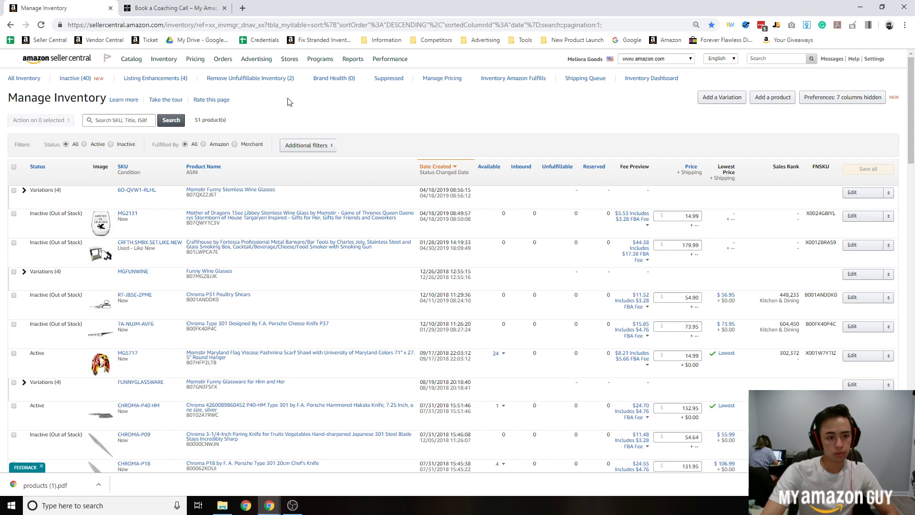
Open the inventory management list and filter it to products fulfilled by Amazon.
{"action": "left_click", "coordinate": [82, 63]}
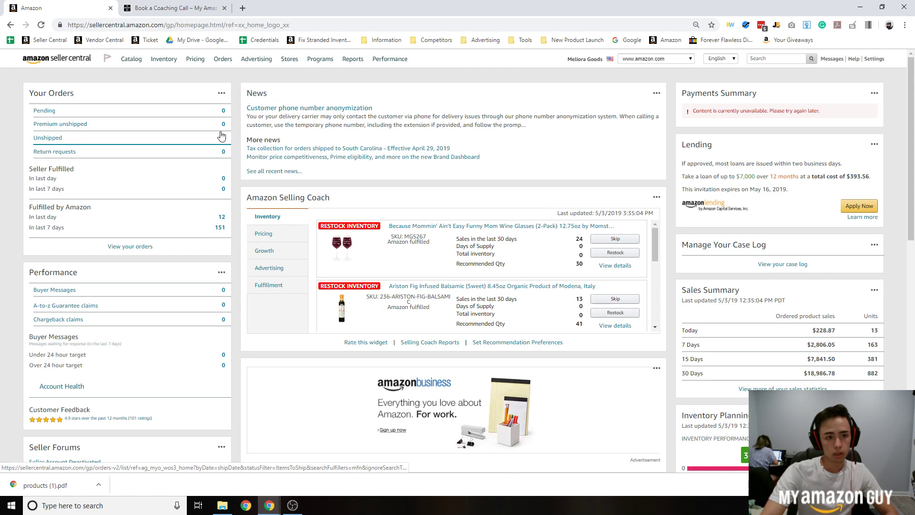
{"action": "mouse_move", "coordinate": [170, 65]}
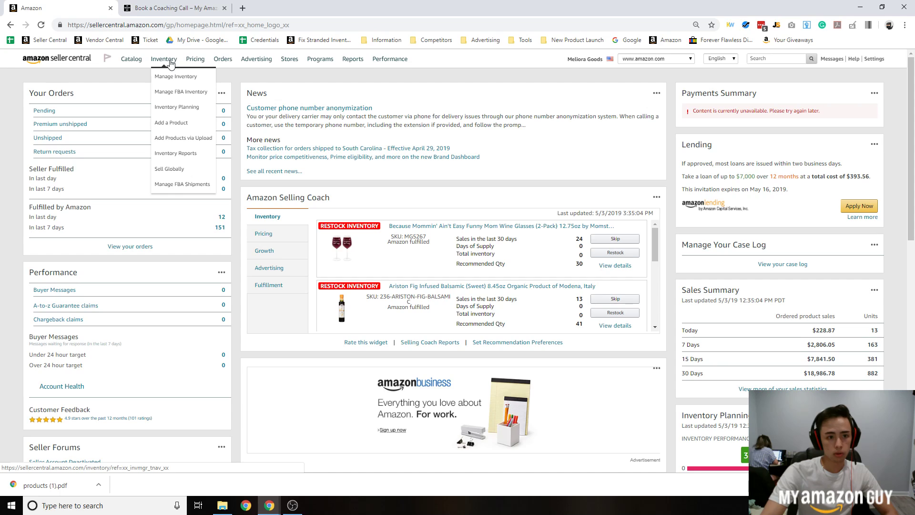
{"action": "left_click", "coordinate": [170, 64]}
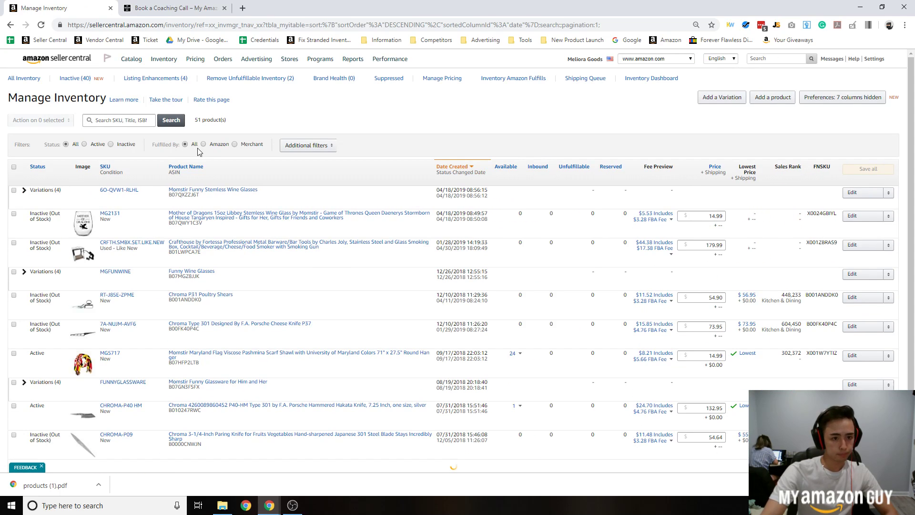
{"action": "left_click", "coordinate": [203, 144]}
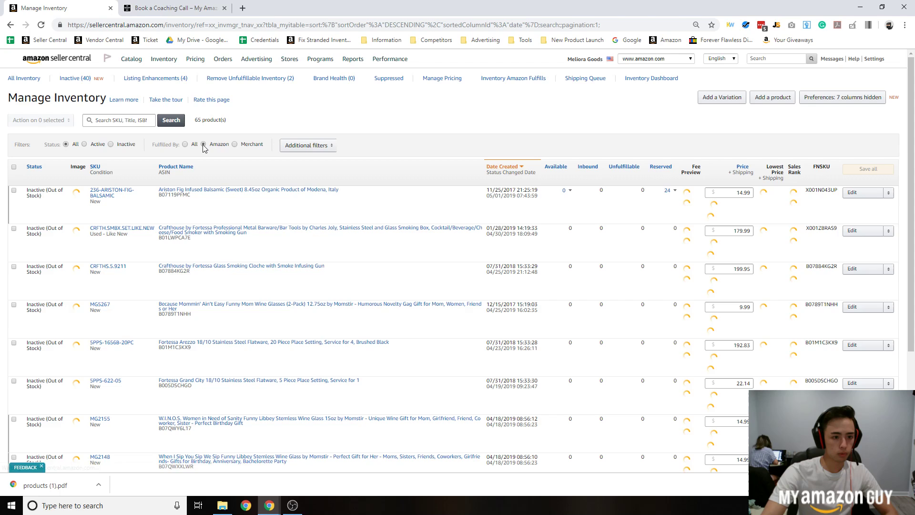
Select the four stemless wine glass listings MG2155, MG2148, MG2162 and MG2179.
{"action": "scroll", "coordinate": [203, 147], "scroll_direction": "down", "scroll_amount": 3}
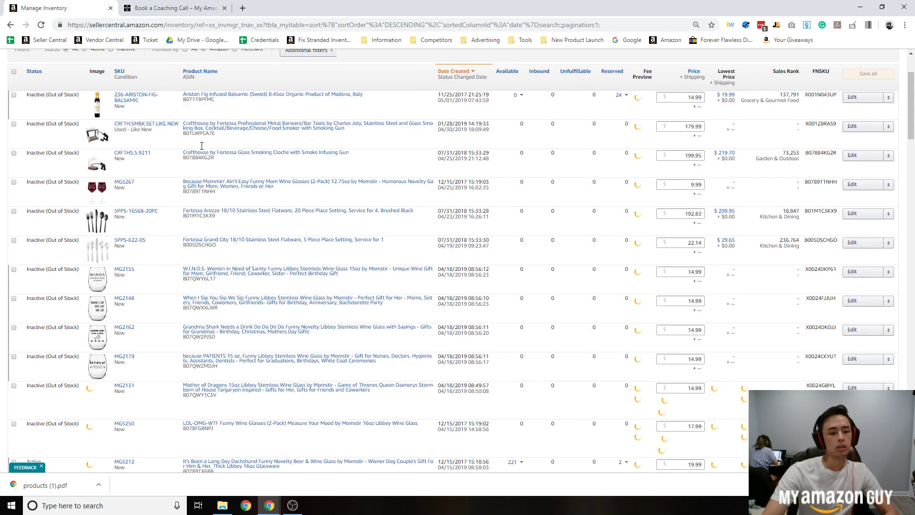
{"action": "left_click", "coordinate": [14, 221]}
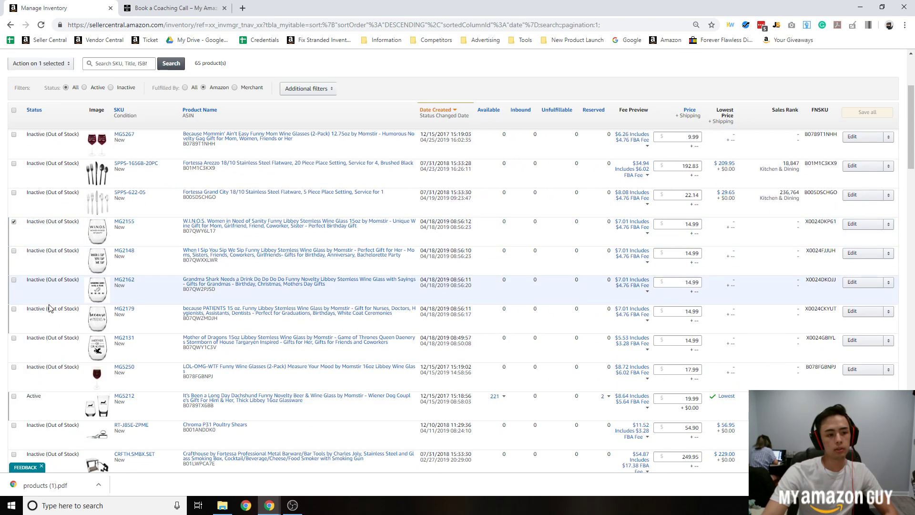
{"action": "left_click", "coordinate": [14, 251]}
{"action": "left_click", "coordinate": [14, 280]}
{"action": "left_click", "coordinate": [13, 309]}
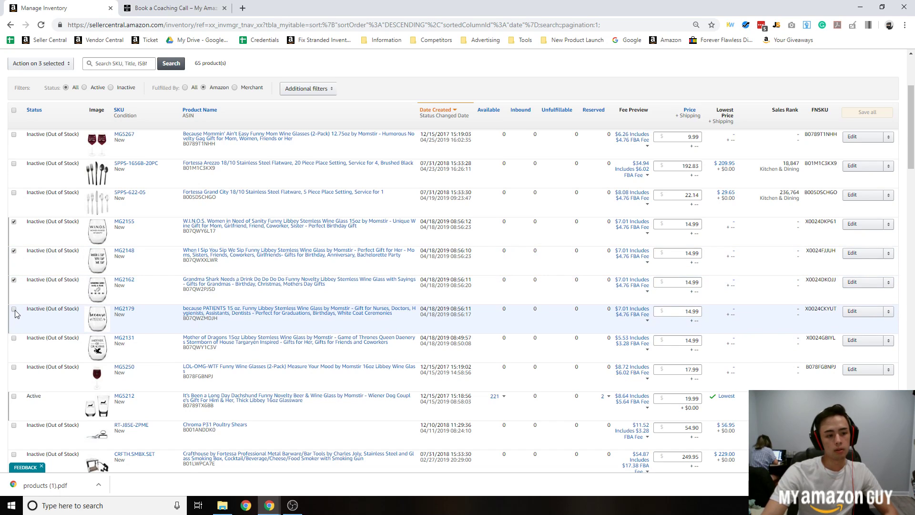
Apply the Send/replenish inventory action to the selected listings and confirm it.
{"action": "scroll", "coordinate": [166, 305], "scroll_direction": "up", "scroll_amount": 2}
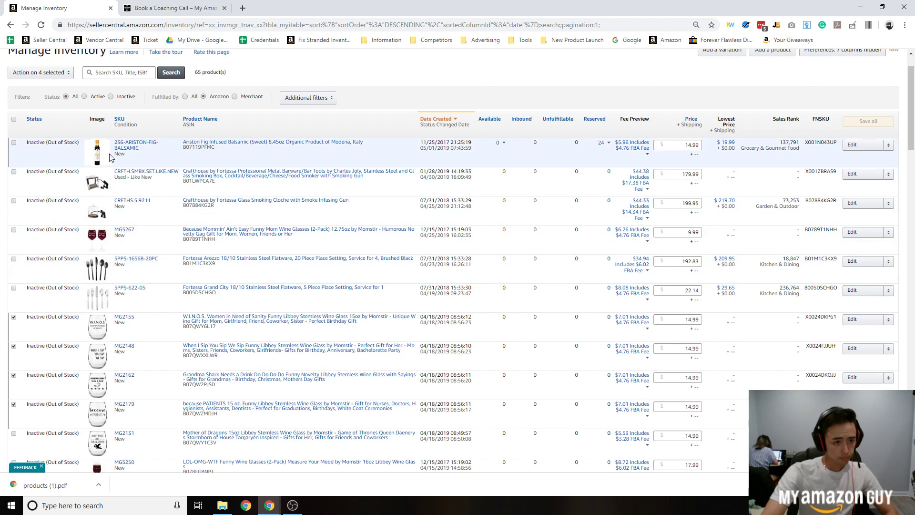
{"action": "left_click", "coordinate": [66, 73]}
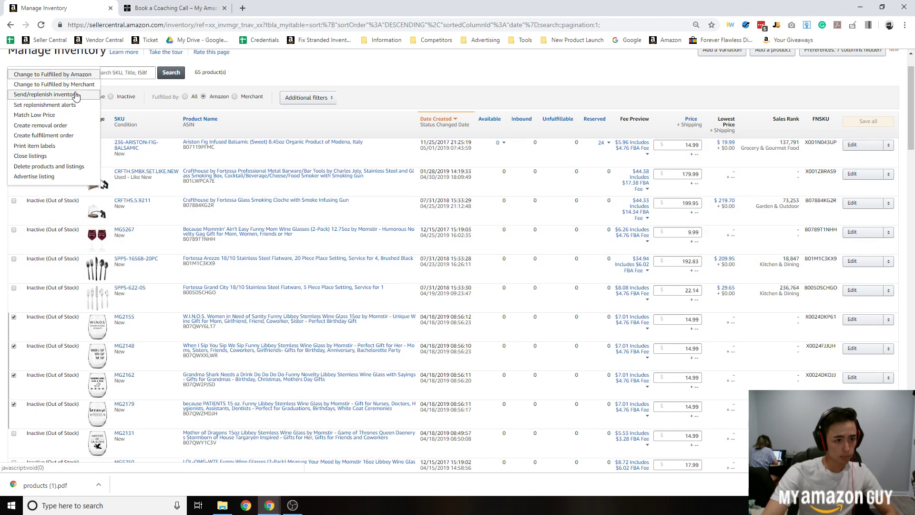
{"action": "left_click", "coordinate": [45, 94]}
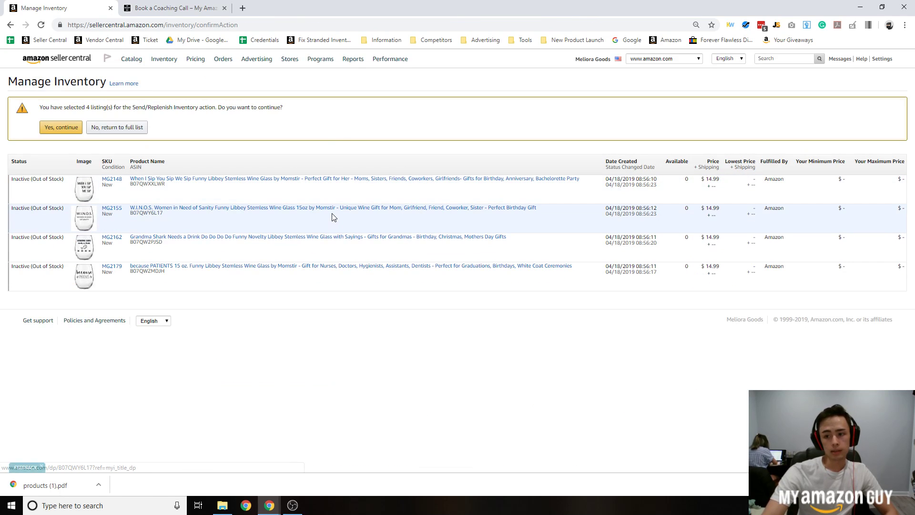
{"action": "left_click", "coordinate": [60, 127]}
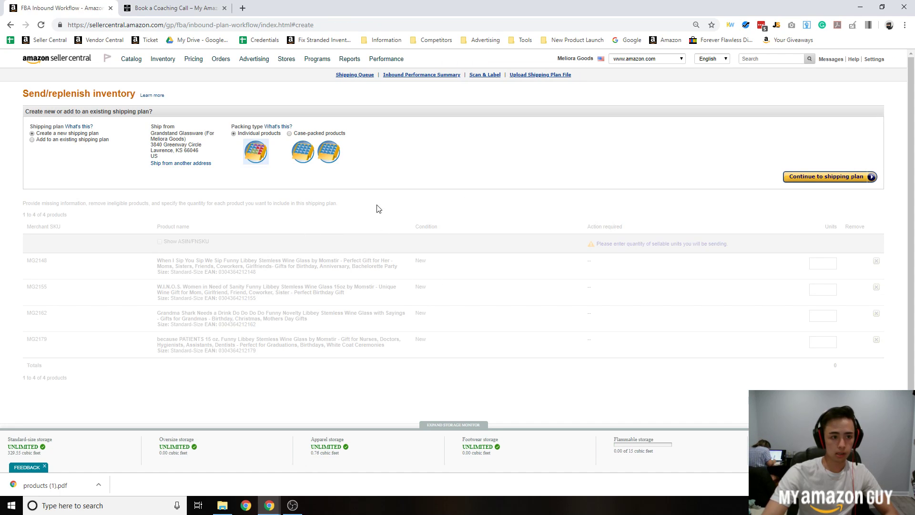
Choose Case-packed products as the packing type for the new shipping plan and continue to the plan.
{"action": "scroll", "coordinate": [345, 289], "scroll_direction": "down", "scroll_amount": 1}
{"action": "scroll", "coordinate": [343, 282], "scroll_direction": "up", "scroll_amount": 1}
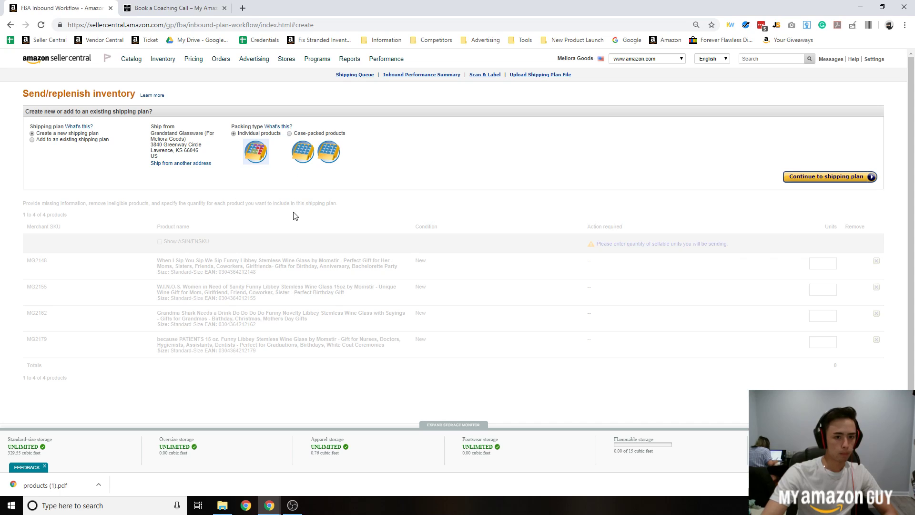
{"action": "left_click", "coordinate": [289, 134]}
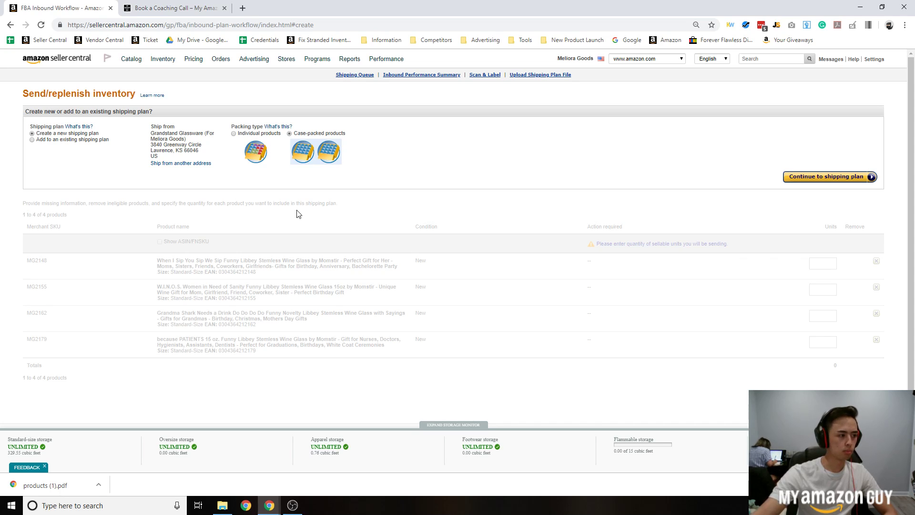
{"action": "left_click", "coordinate": [777, 176]}
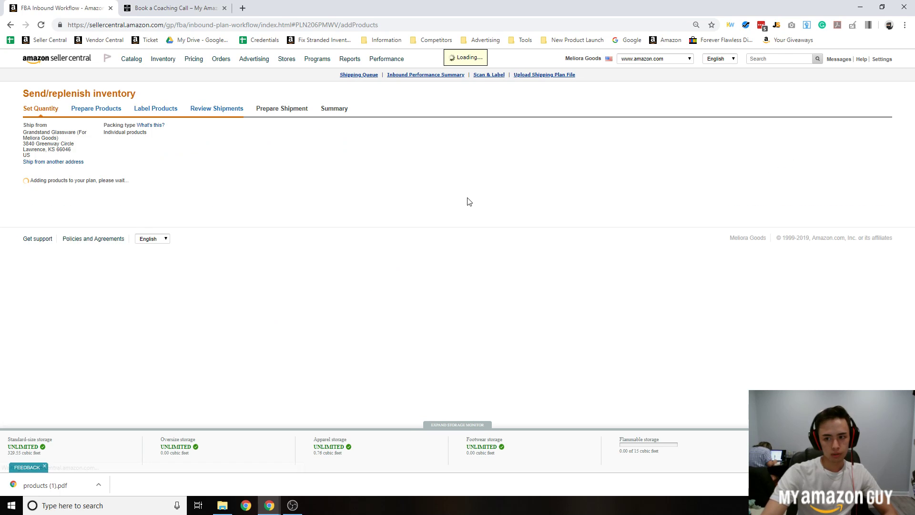
Apply 10 units per case and 10 cases to all products in the shipping plan.
{"action": "scroll", "coordinate": [407, 230], "scroll_direction": "down", "scroll_amount": 2}
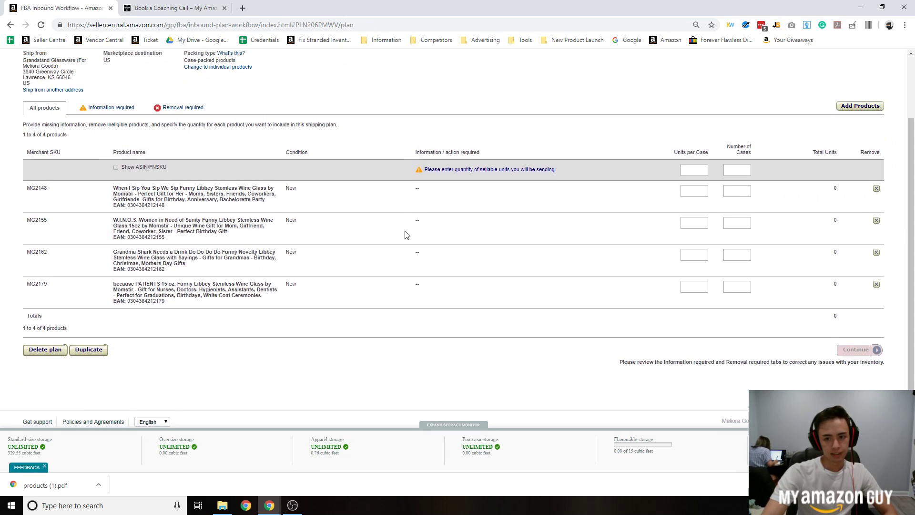
{"action": "left_click", "coordinate": [691, 154]}
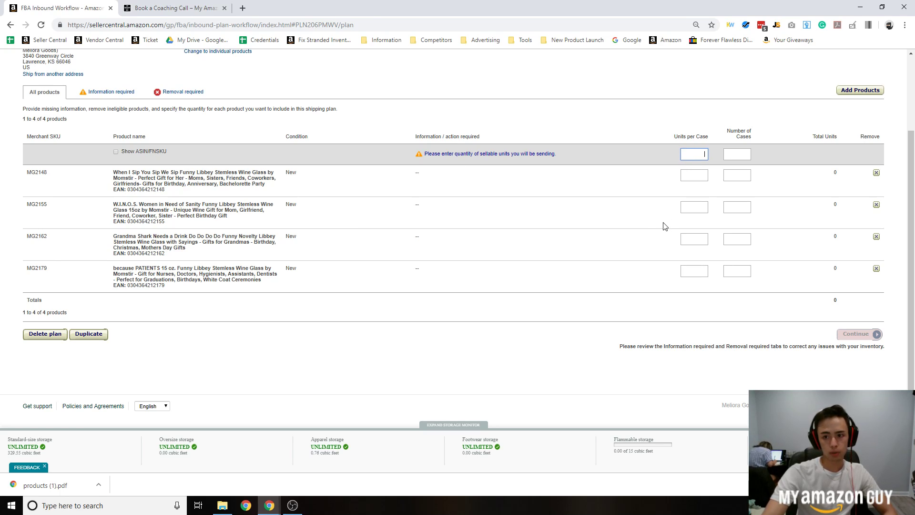
{"action": "left_click", "coordinate": [694, 177]}
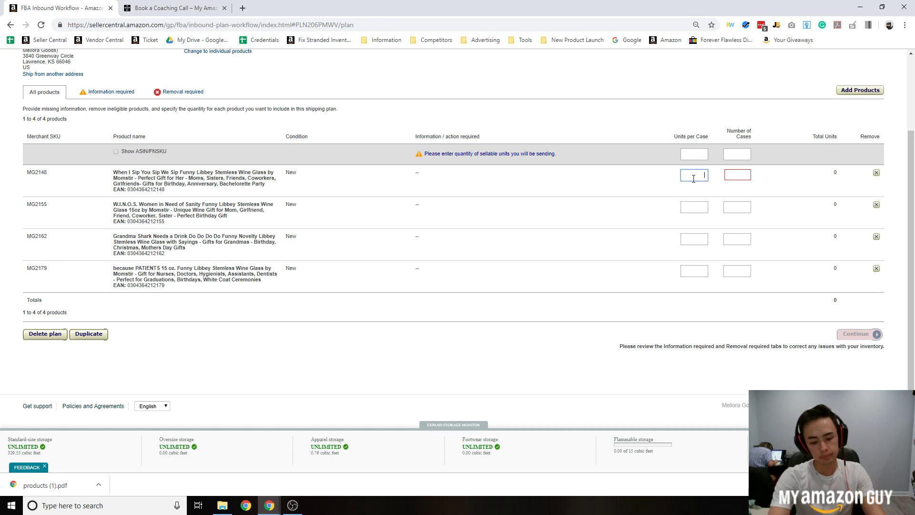
{"action": "scroll", "coordinate": [694, 179], "scroll_direction": "up", "scroll_amount": 1}
{"action": "left_click", "coordinate": [701, 202]}
{"action": "type", "text": "10"}
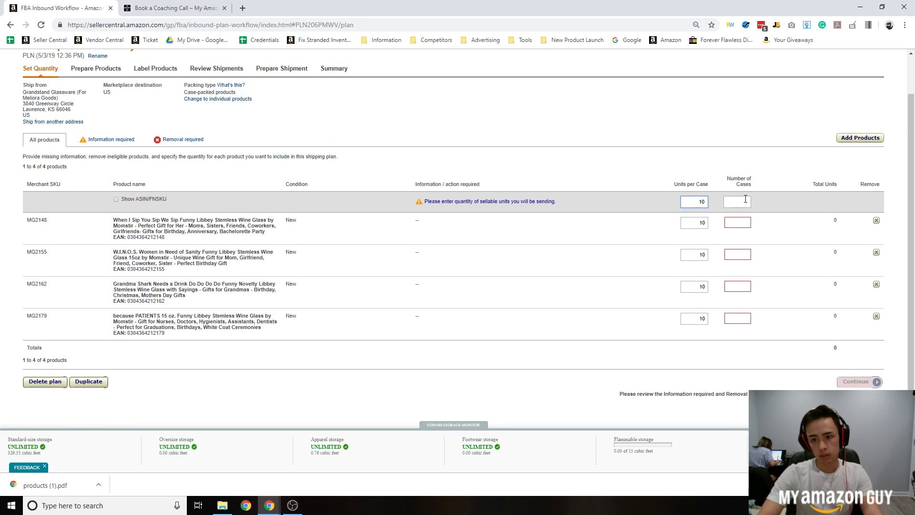
{"action": "left_click", "coordinate": [745, 201]}
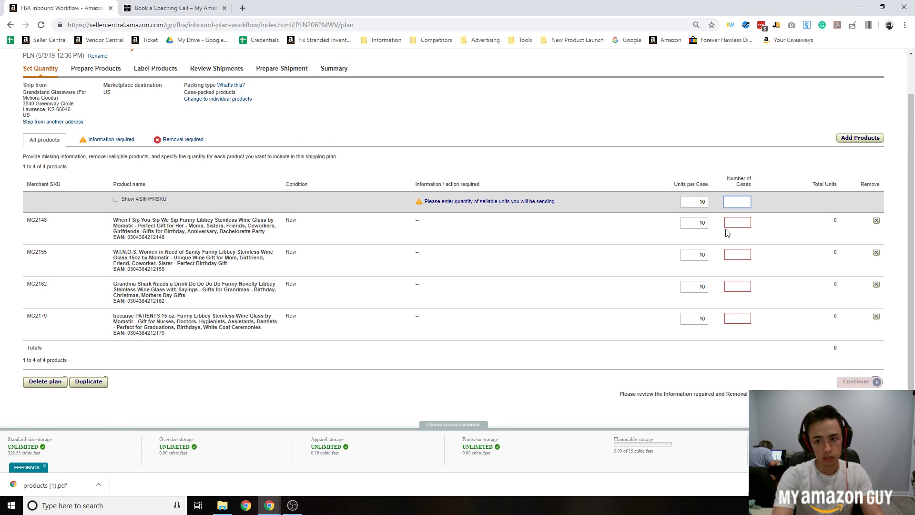
{"action": "type", "text": "10"}
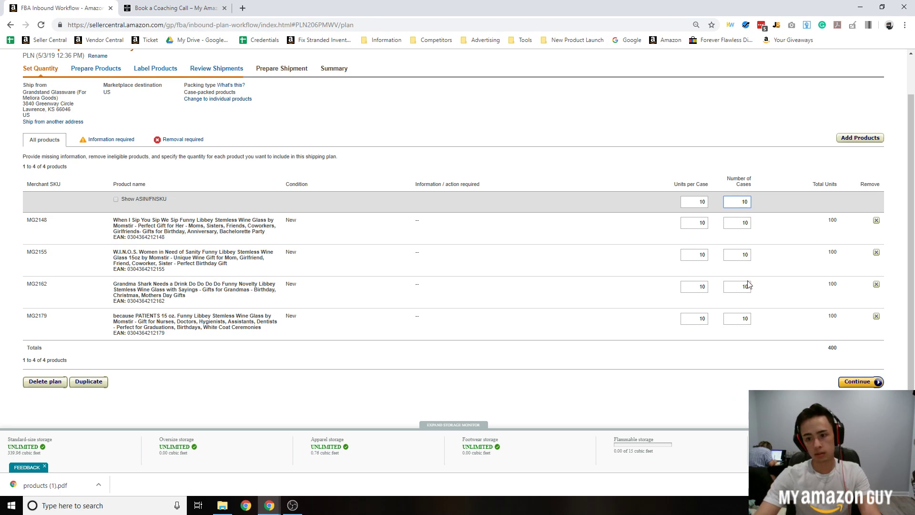
Try 12 units per case for MG2155, then restore the value to 10.
{"action": "scroll", "coordinate": [746, 295], "scroll_direction": "down", "scroll_amount": 1}
{"action": "double_click", "coordinate": [707, 244]}
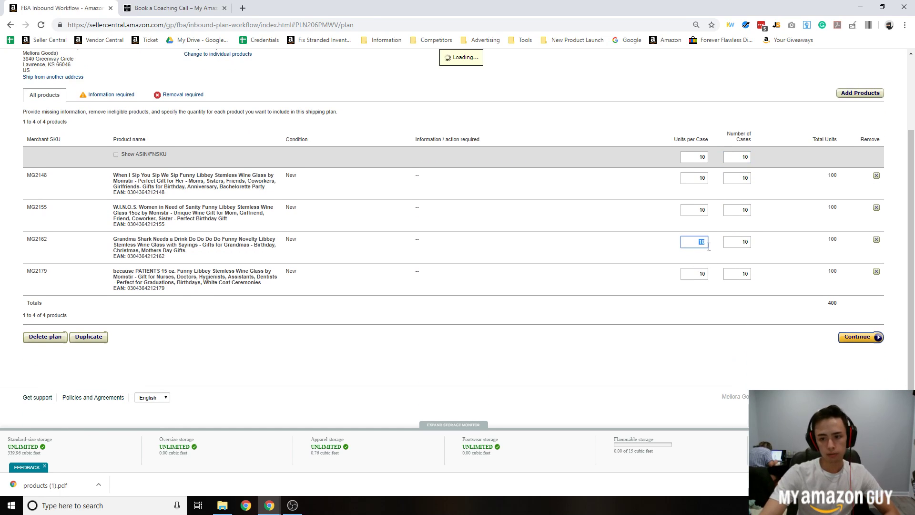
{"action": "double_click", "coordinate": [693, 210]}
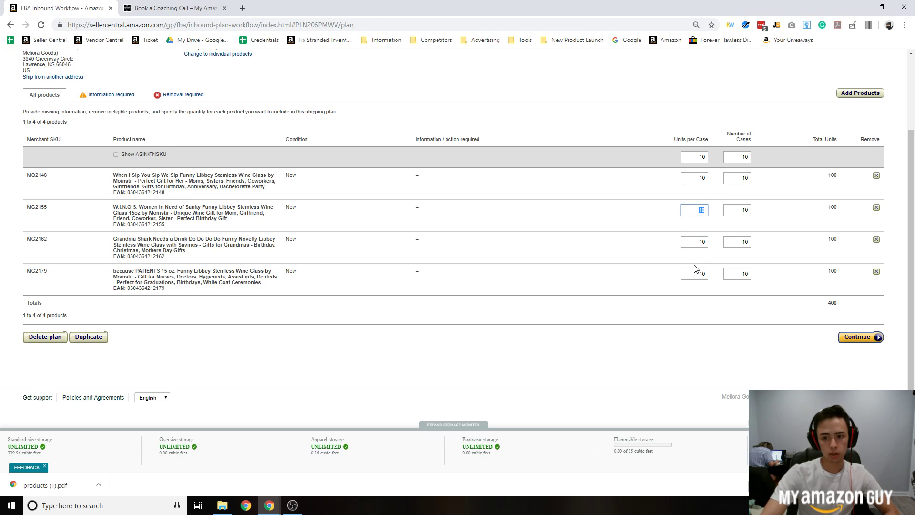
{"action": "type", "text": "12"}
{"action": "double_click", "coordinate": [699, 210]}
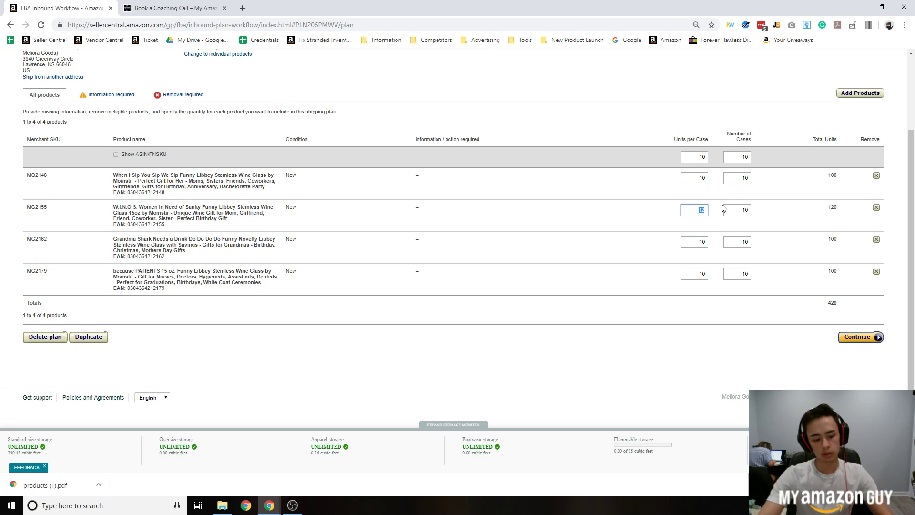
{"action": "type", "text": "210"}
{"action": "key", "text": "BackSpace"}
{"action": "key", "text": "BackSpace"}
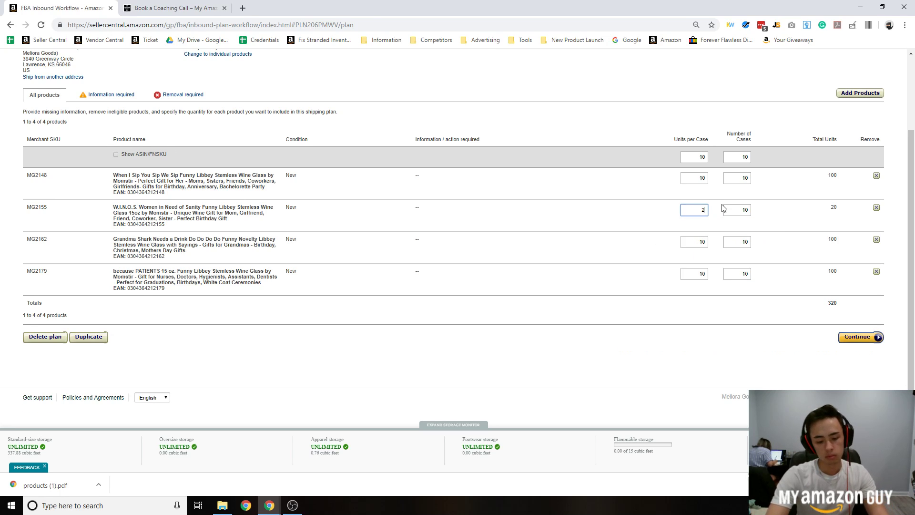
{"action": "type", "text": "10"}
{"action": "key", "text": "BackSpace"}
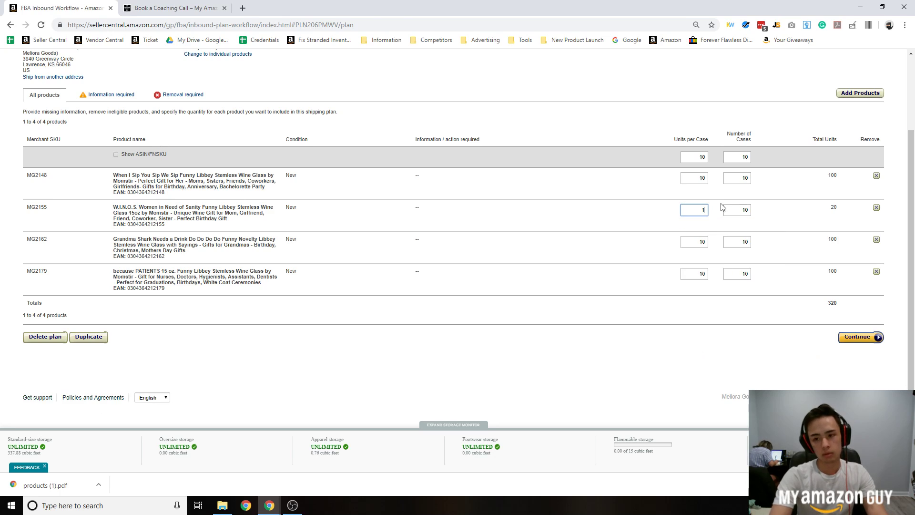
Accept the case quantities and continue to the Prepare Products stage.
{"action": "left_click", "coordinate": [841, 336]}
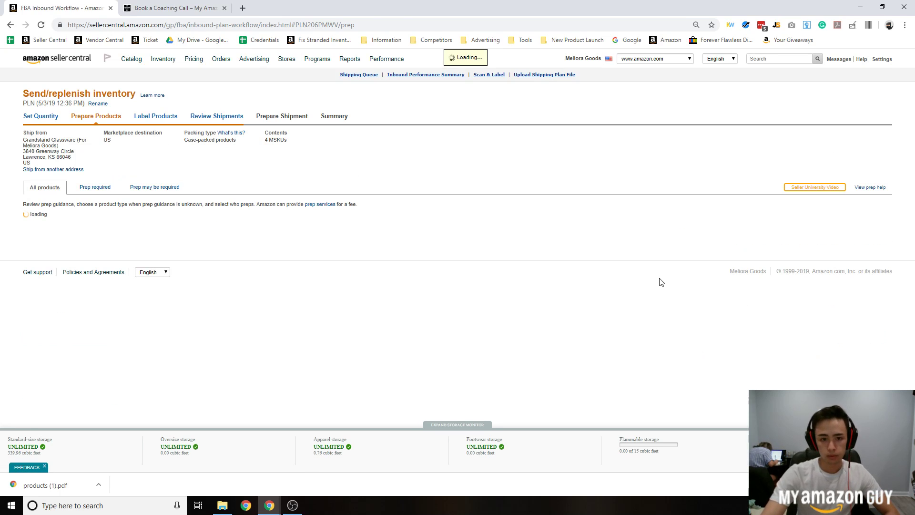
{"action": "scroll", "coordinate": [564, 251], "scroll_direction": "down", "scroll_amount": 1}
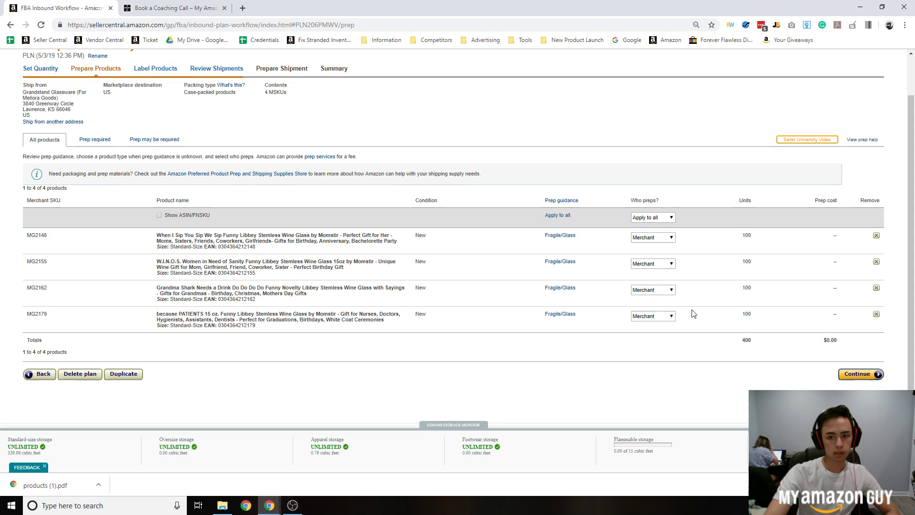
Try Amazon as the preparer for all products and check the prep cost per unit.
{"action": "left_click", "coordinate": [669, 217]}
{"action": "left_click", "coordinate": [669, 237]}
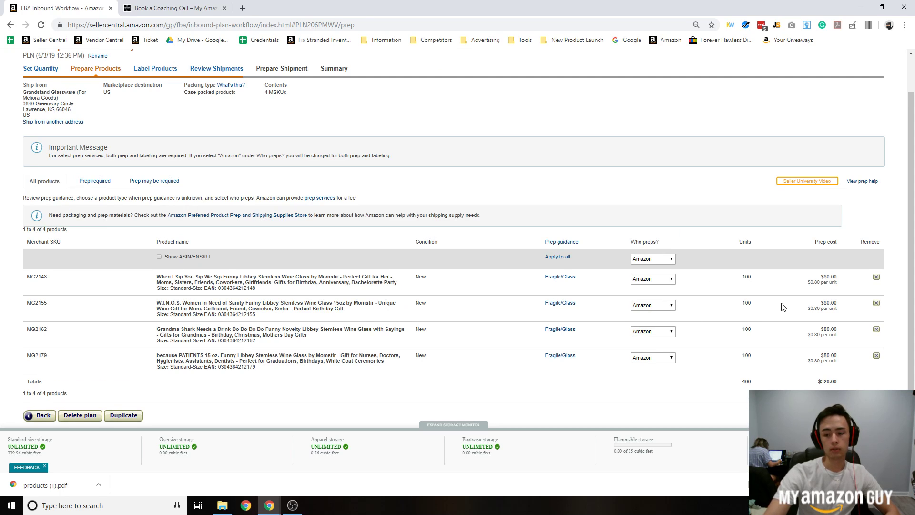
{"action": "scroll", "coordinate": [781, 306], "scroll_direction": "down", "scroll_amount": 1}
{"action": "double_click", "coordinate": [811, 234]}
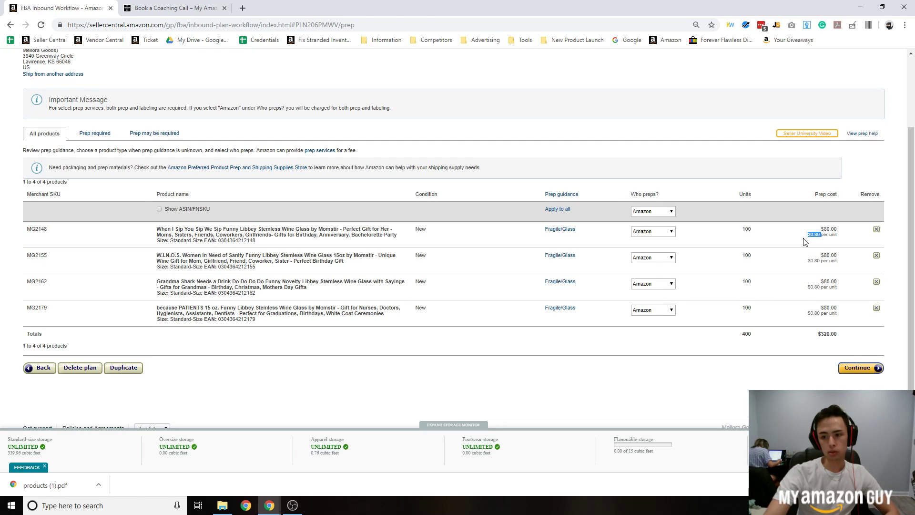
{"action": "left_click", "coordinate": [815, 312]}
Set Merchant as the preparer for all products and continue to the Label Products stage.
{"action": "left_click", "coordinate": [653, 211]}
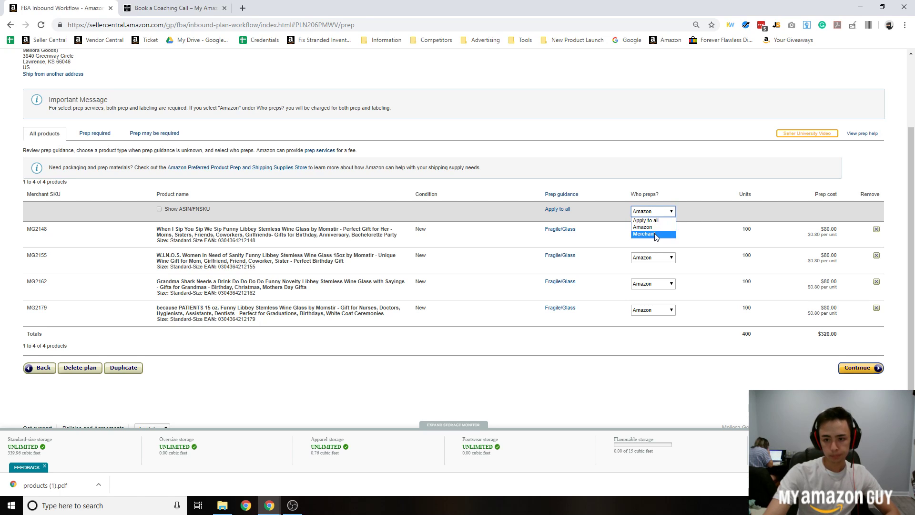
{"action": "left_click", "coordinate": [656, 234]}
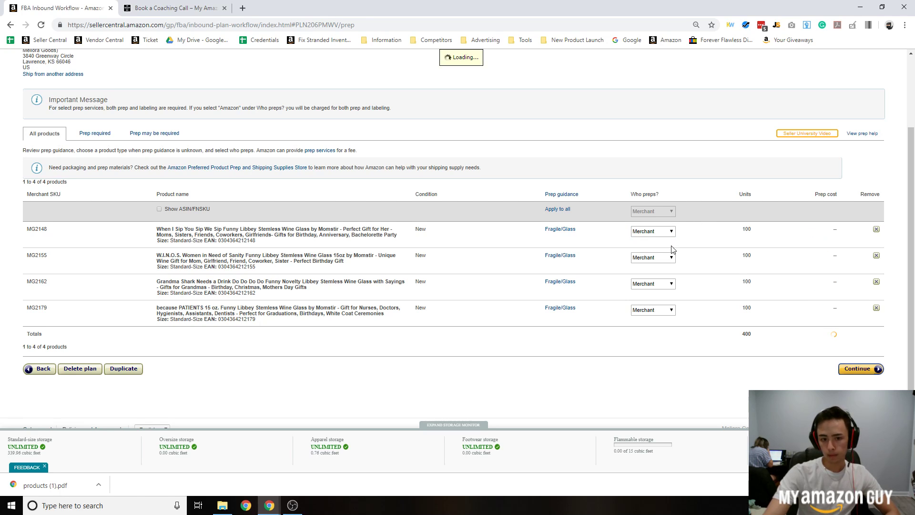
{"action": "left_click", "coordinate": [856, 375]}
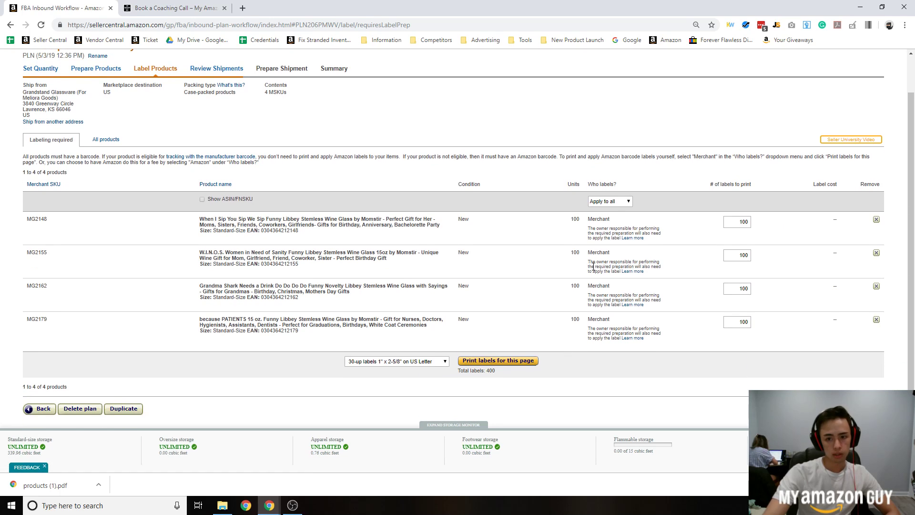
Set who labels to Amazon using the option that applies to all products.
{"action": "left_click_drag", "start_coordinate": [587, 184], "coordinate": [617, 184]}
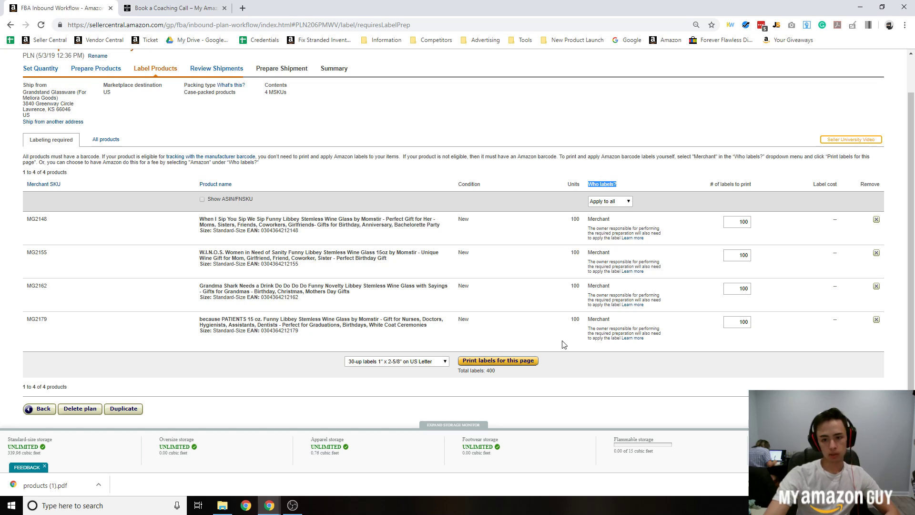
{"action": "left_click", "coordinate": [627, 202]}
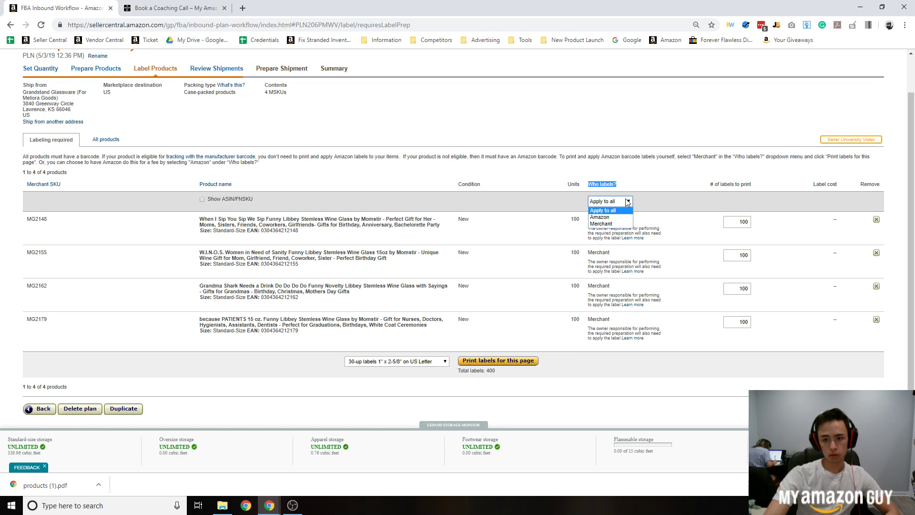
{"action": "left_click", "coordinate": [616, 222]}
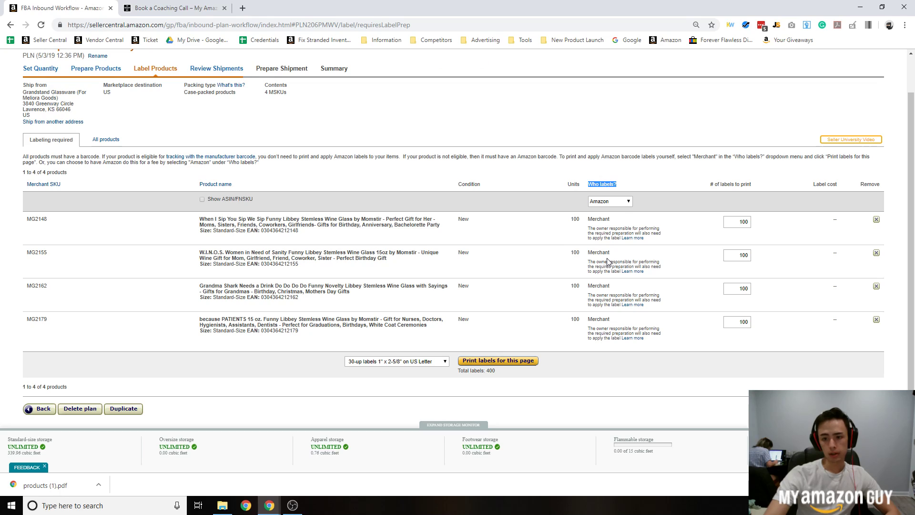
Set who labels the products to Merchant and continue to the Review Shipments stage.
{"action": "left_click", "coordinate": [610, 202]}
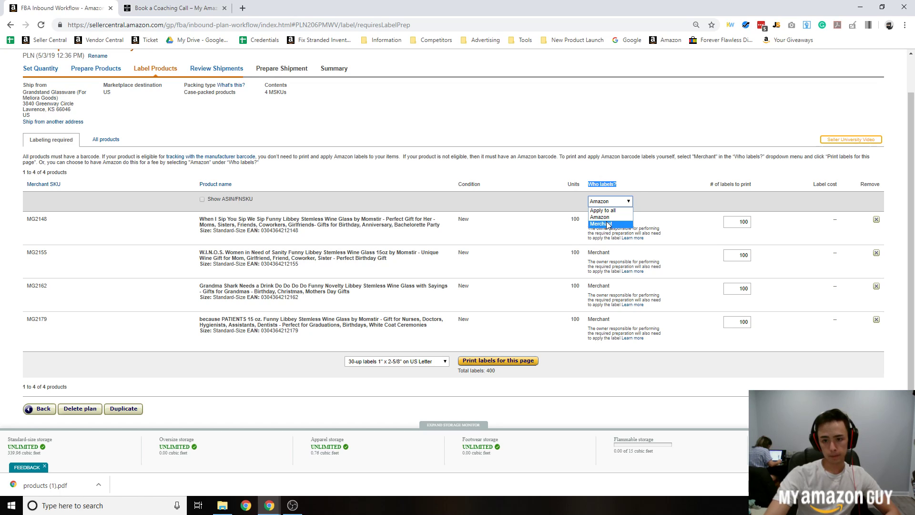
{"action": "left_click", "coordinate": [602, 224]}
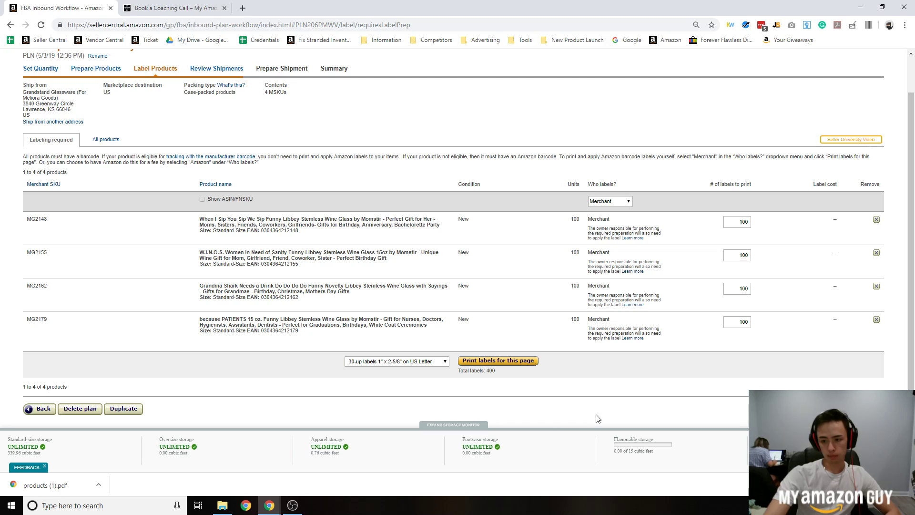
{"action": "left_click", "coordinate": [861, 408]}
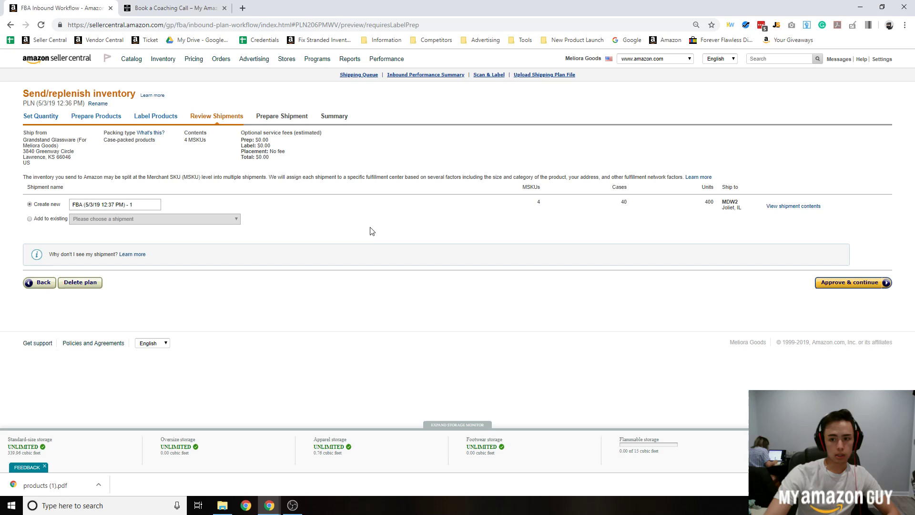
Name the new shipment FBA TEST LTL, then approve the shipment plan and continue.
{"action": "left_click_drag", "start_coordinate": [84, 204], "coordinate": [245, 215]}
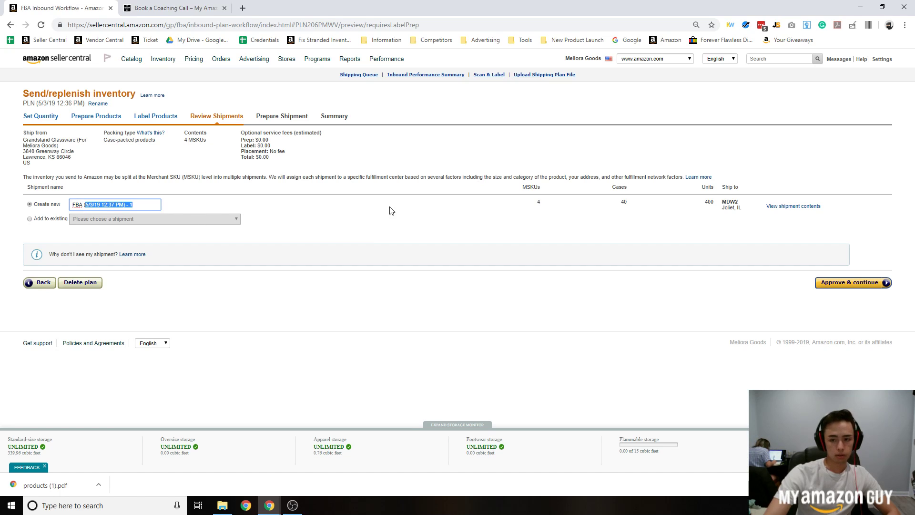
{"action": "left_click_drag", "start_coordinate": [710, 202], "coordinate": [746, 206]}
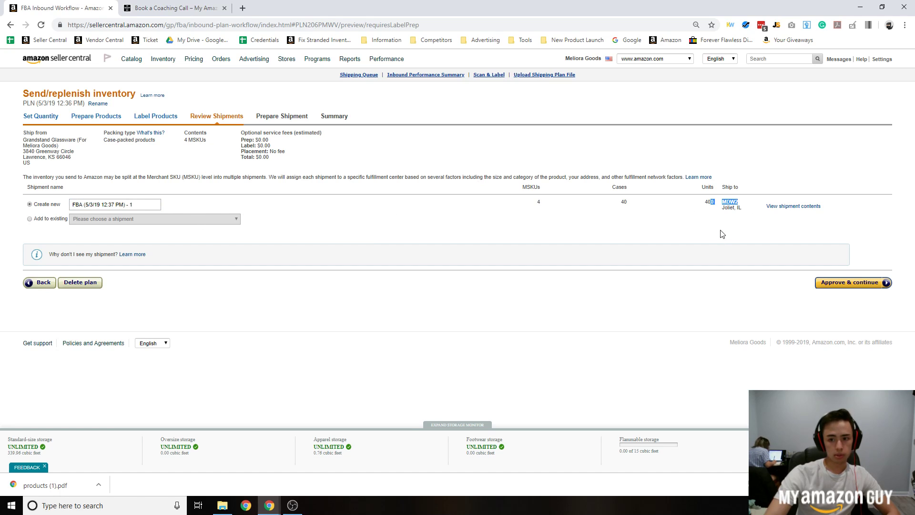
{"action": "triple_click", "coordinate": [143, 200]}
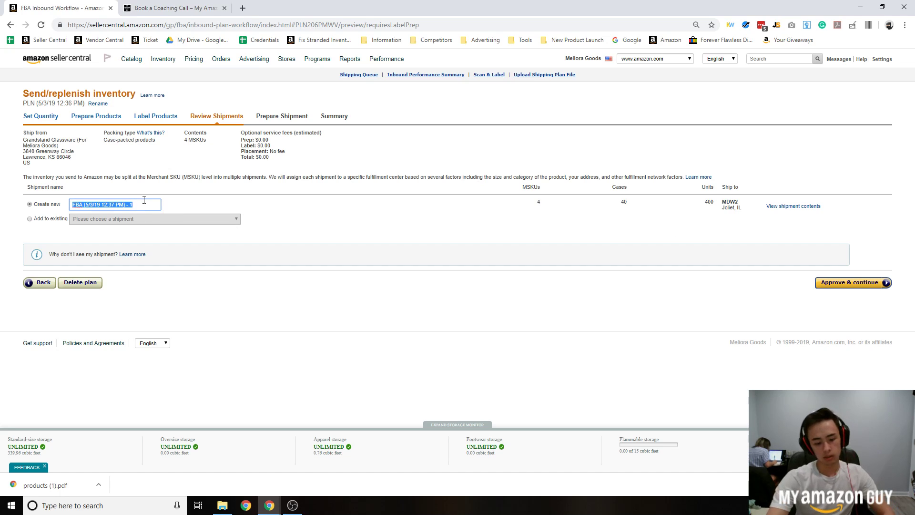
{"action": "key", "text": "BackSpace"}
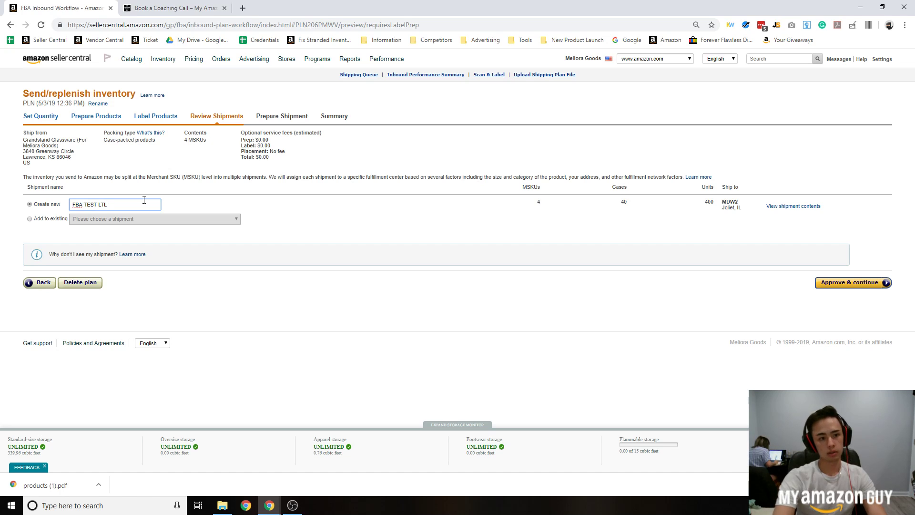
{"action": "left_click", "coordinate": [845, 282]}
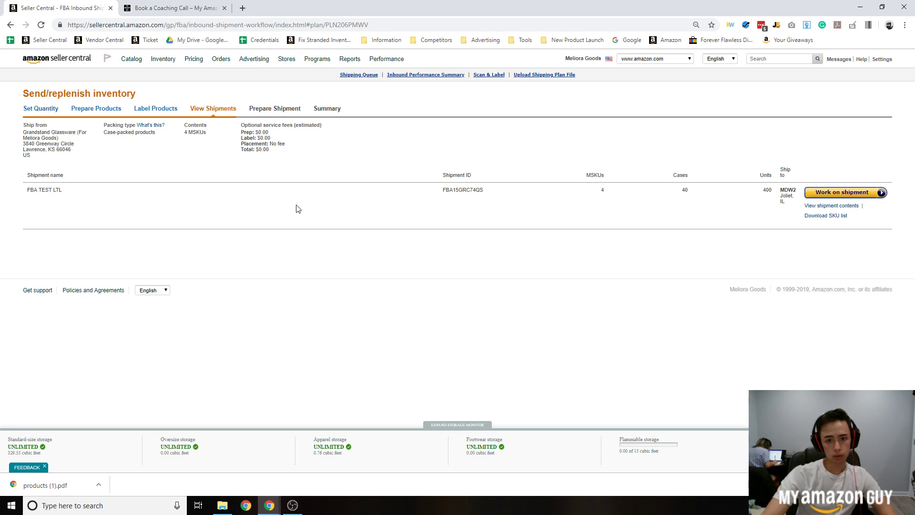
Start working on the FBA TEST LTL shipment and set its shipping method to Less than truckload (LTL).
{"action": "left_click", "coordinate": [829, 193]}
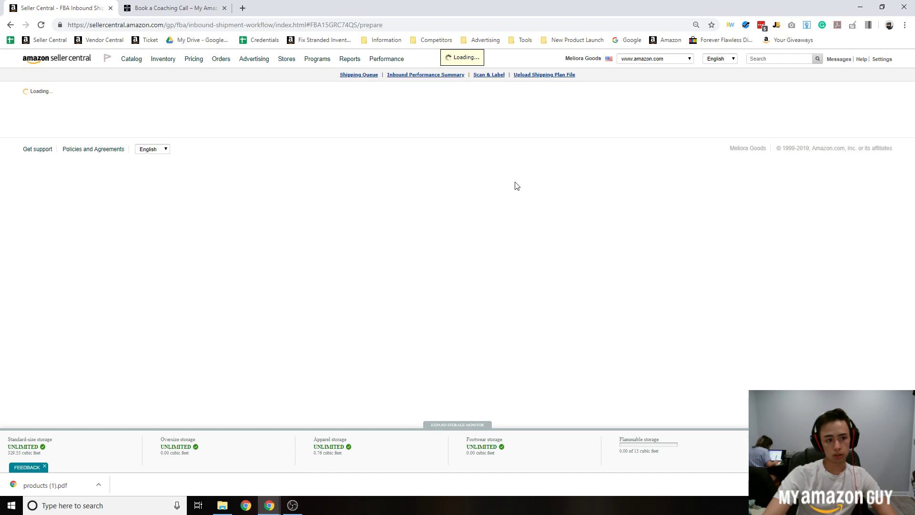
{"action": "scroll", "coordinate": [486, 241], "scroll_direction": "down", "scroll_amount": 2}
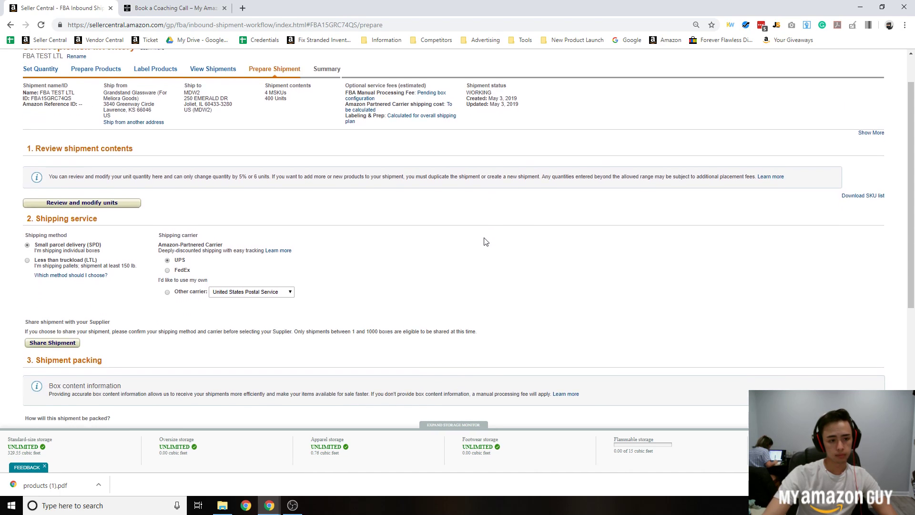
{"action": "scroll", "coordinate": [485, 241], "scroll_direction": "up", "scroll_amount": 1}
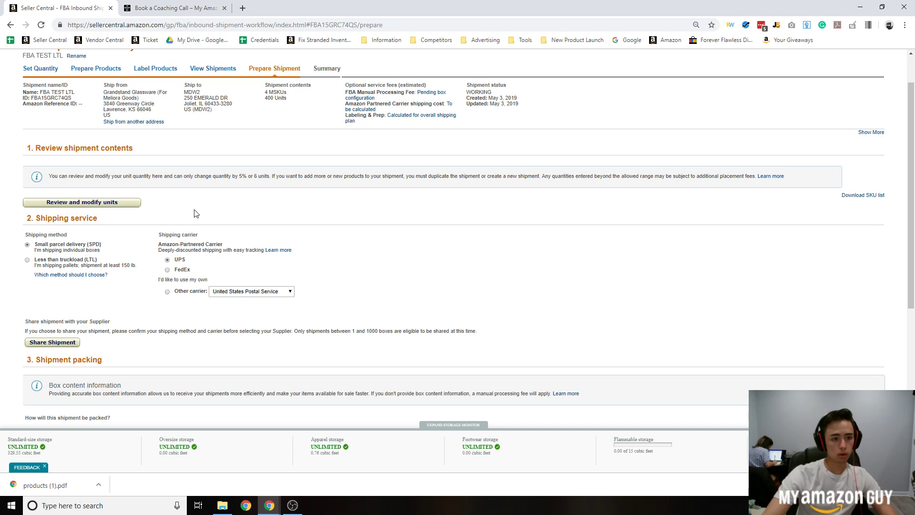
{"action": "scroll", "coordinate": [196, 213], "scroll_direction": "down", "scroll_amount": 2}
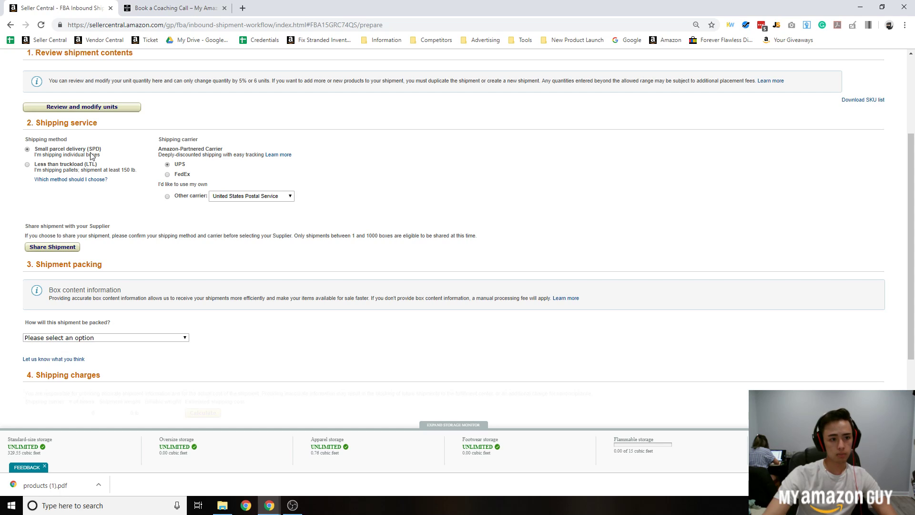
{"action": "left_click", "coordinate": [27, 165]}
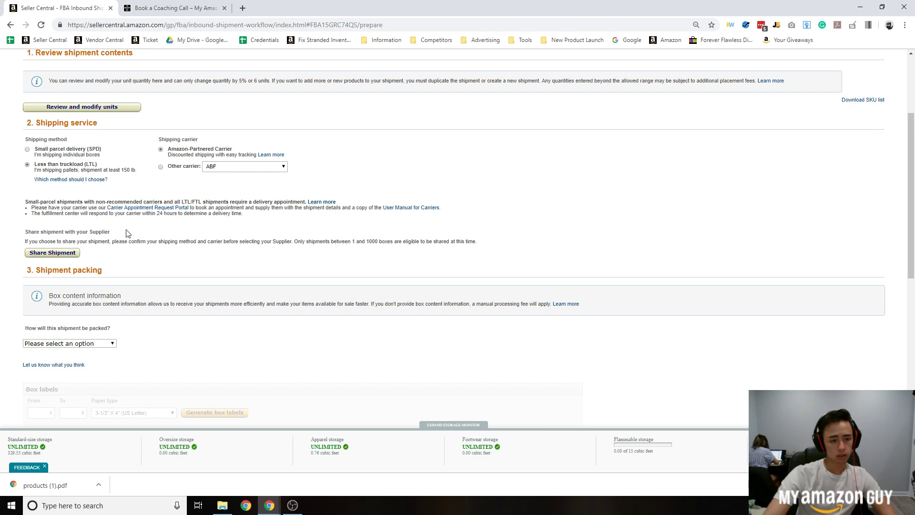
Set the shipment packing to One SKU per box.
{"action": "scroll", "coordinate": [133, 232], "scroll_direction": "down", "scroll_amount": 2}
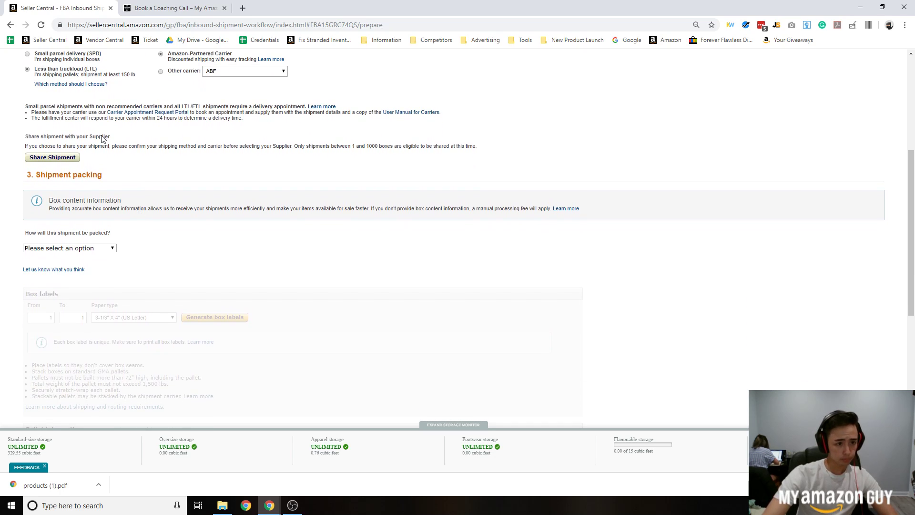
{"action": "left_click", "coordinate": [95, 247]}
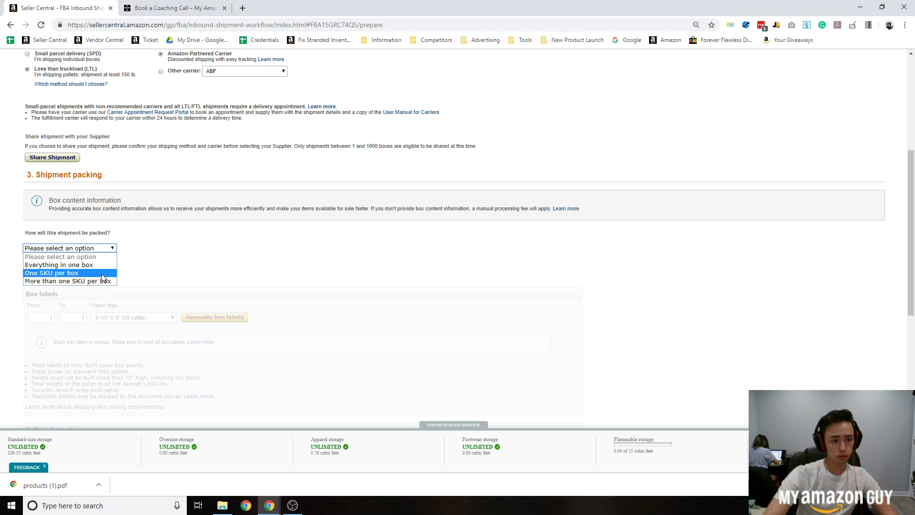
{"action": "left_click", "coordinate": [104, 274]}
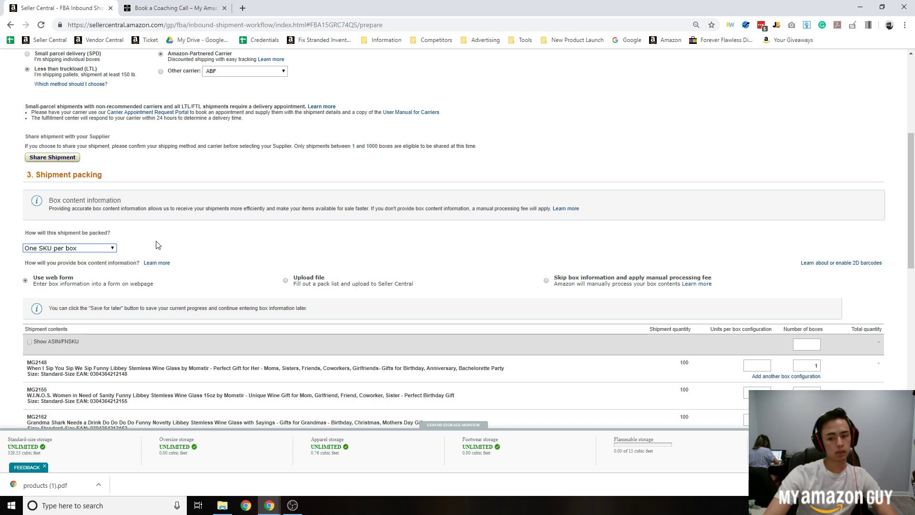
{"action": "scroll", "coordinate": [158, 245], "scroll_direction": "down", "scroll_amount": 1}
{"action": "left_click", "coordinate": [101, 201]}
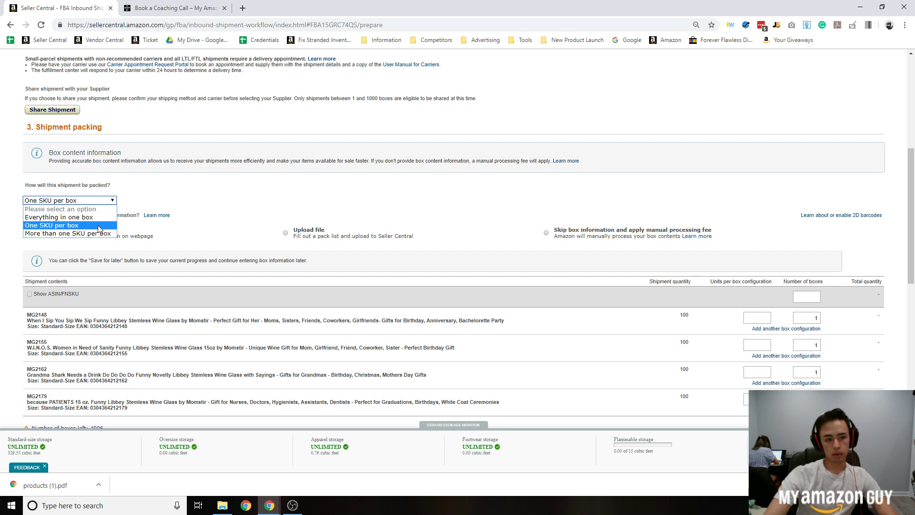
{"action": "left_click", "coordinate": [69, 225]}
{"action": "scroll", "coordinate": [205, 211], "scroll_direction": "down", "scroll_amount": 1}
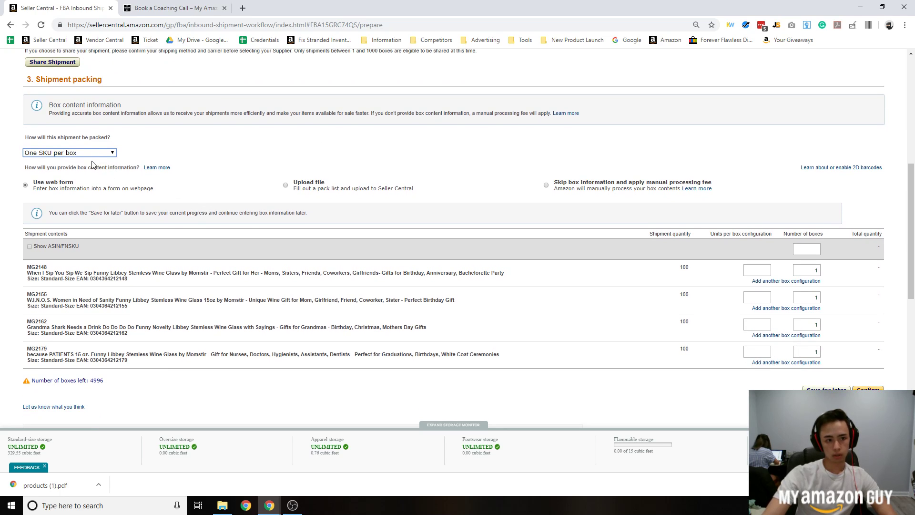
Set the units per box configuration to 10 for all four wine glass products.
{"action": "left_click", "coordinate": [751, 271]}
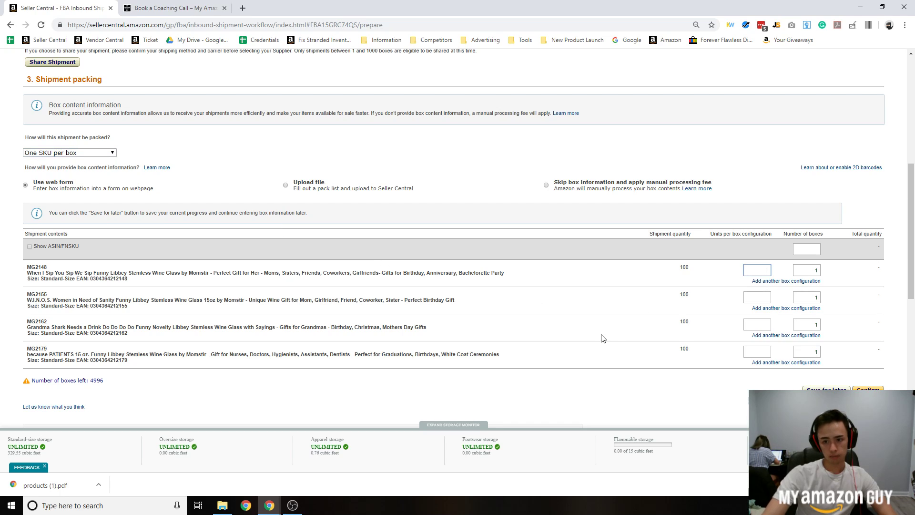
{"action": "scroll", "coordinate": [603, 334], "scroll_direction": "down", "scroll_amount": 1}
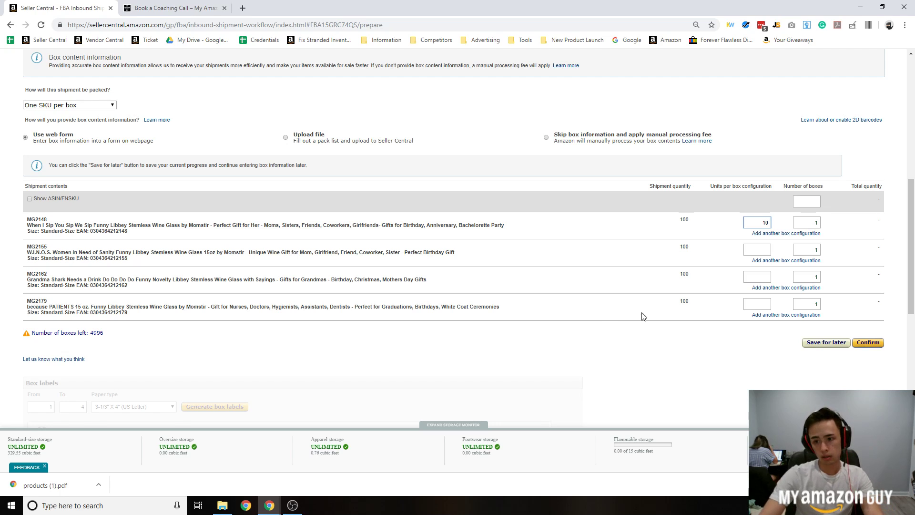
{"action": "left_click", "coordinate": [759, 249]}
{"action": "type", "text": "10"}
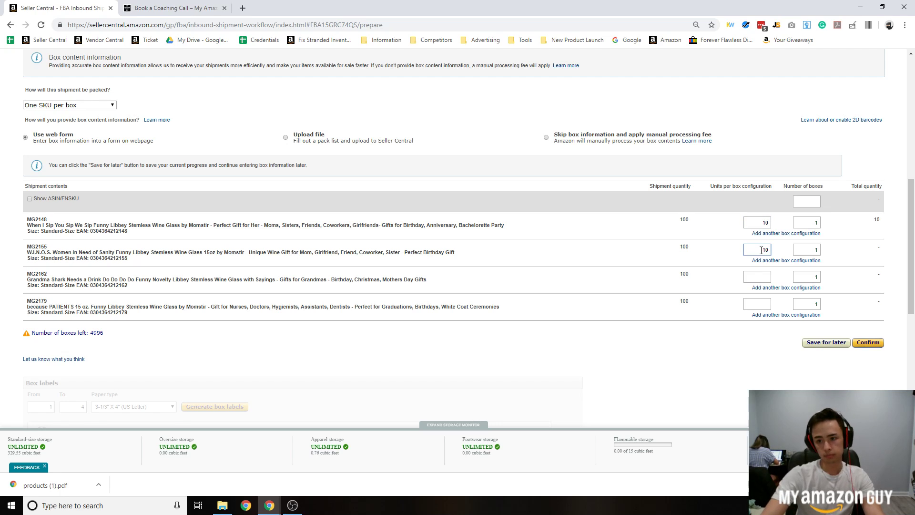
{"action": "double_click", "coordinate": [762, 245]}
{"action": "key", "text": "ctrl+c"}
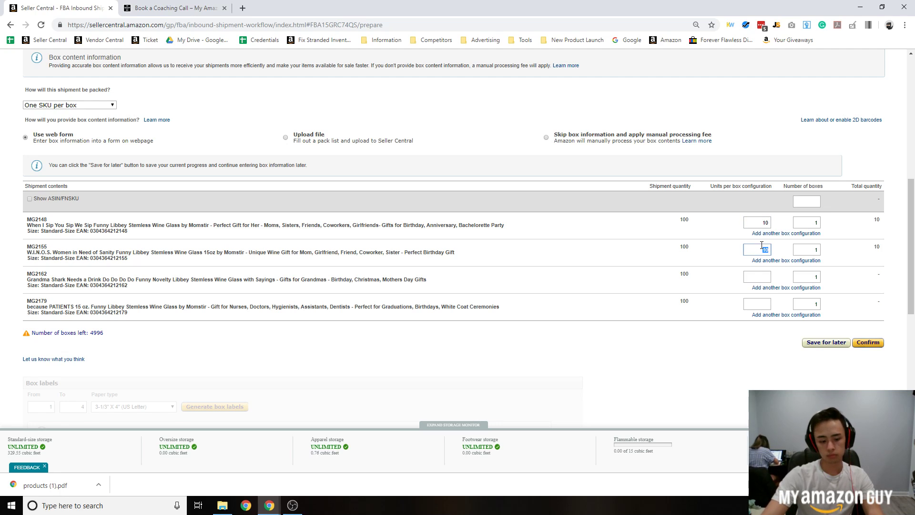
{"action": "left_click", "coordinate": [762, 278]}
{"action": "key", "text": "ctrl+v"}
{"action": "left_click", "coordinate": [762, 301]}
{"action": "key", "text": "ctrl+v"}
Set the number of boxes to 10 for all four products at once and confirm the box information.
{"action": "left_click_drag", "start_coordinate": [809, 223], "coordinate": [828, 224]}
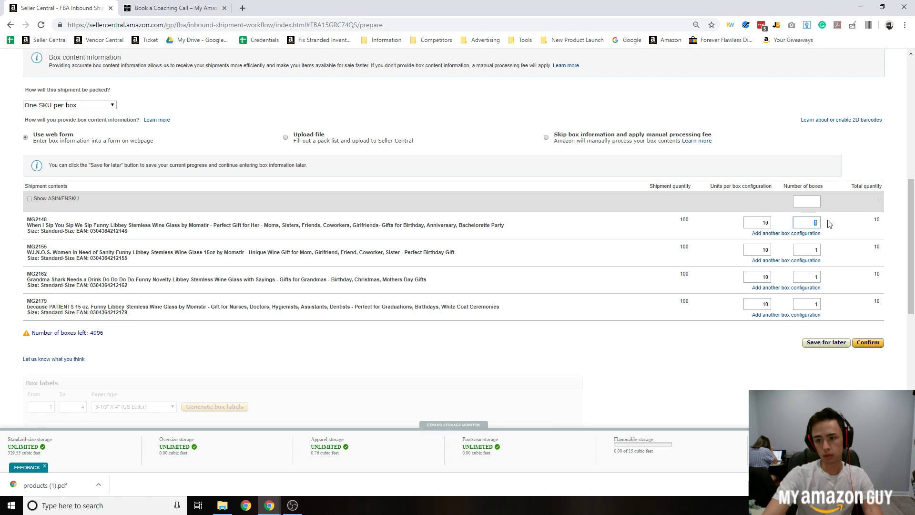
{"action": "left_click", "coordinate": [811, 204]}
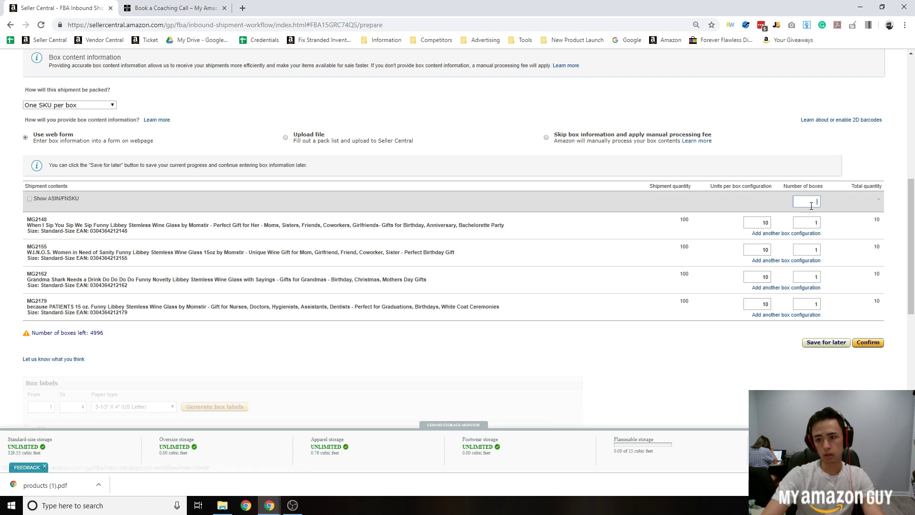
{"action": "type", "text": "10"}
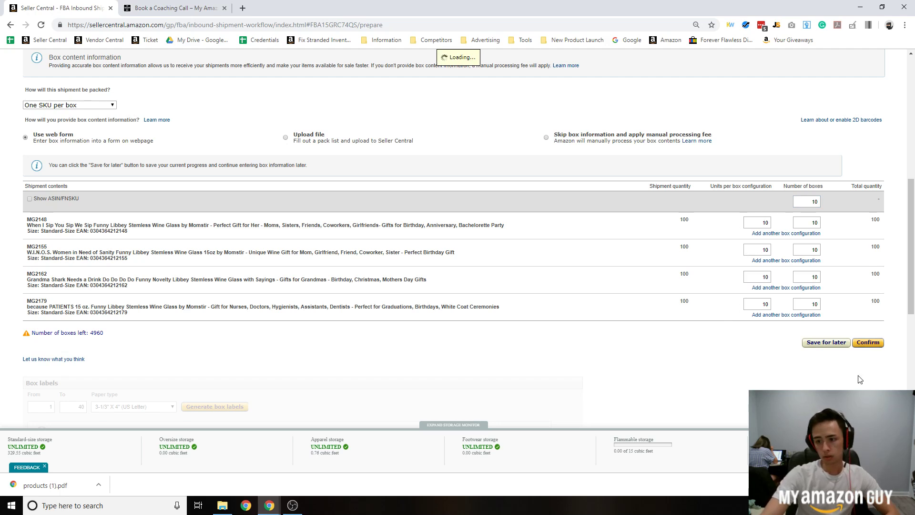
{"action": "scroll", "coordinate": [660, 347], "scroll_direction": "down", "scroll_amount": 1}
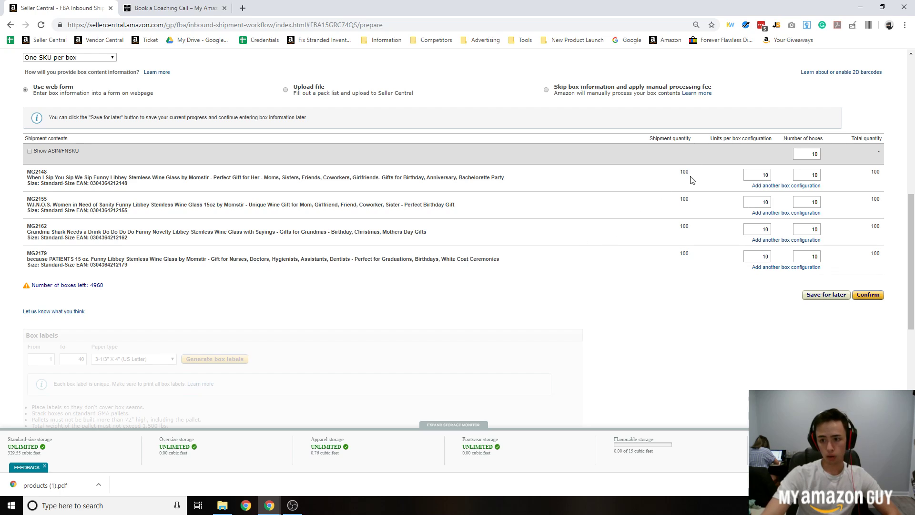
{"action": "left_click", "coordinate": [867, 295]}
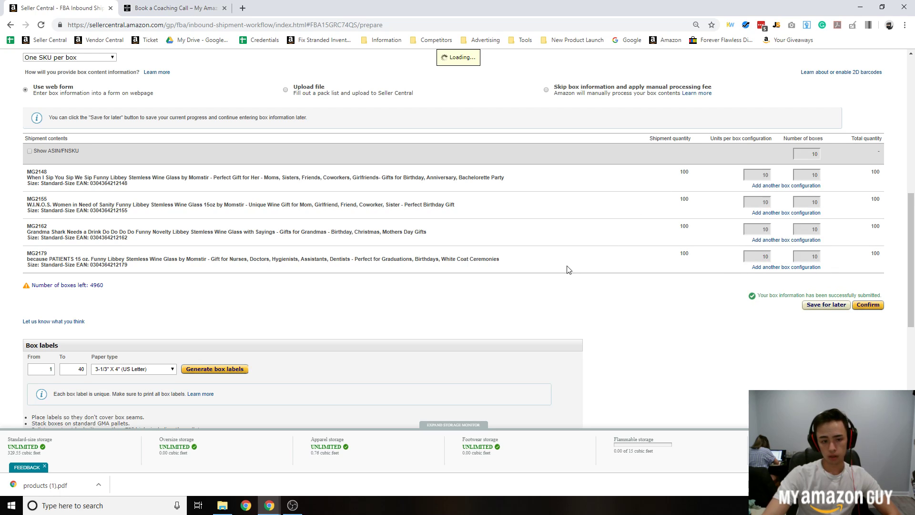
Generate the box labels for boxes 1 to 40 on 3-1/3" X 4" (US Letter) paper.
{"action": "scroll", "coordinate": [605, 273], "scroll_direction": "down", "scroll_amount": 1}
{"action": "scroll", "coordinate": [605, 271], "scroll_direction": "down", "scroll_amount": 1}
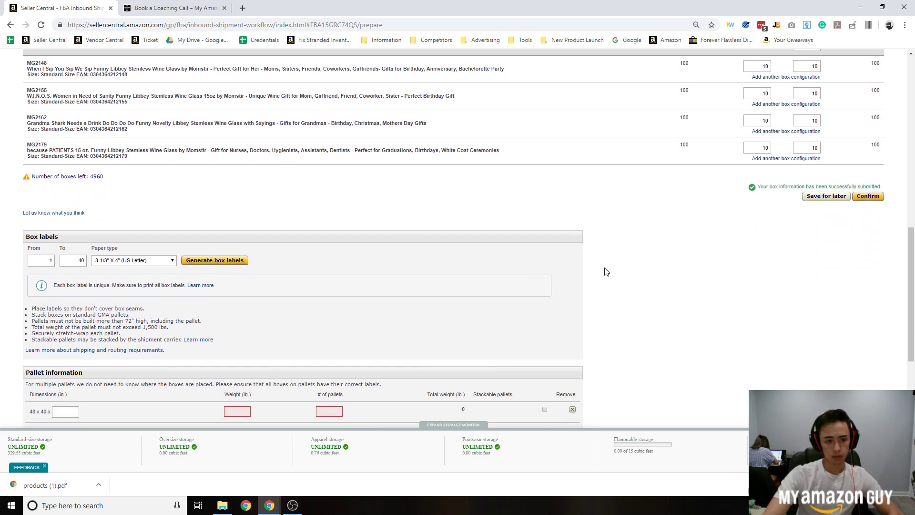
{"action": "scroll", "coordinate": [604, 267], "scroll_direction": "up", "scroll_amount": 1}
{"action": "scroll", "coordinate": [476, 277], "scroll_direction": "down", "scroll_amount": 1}
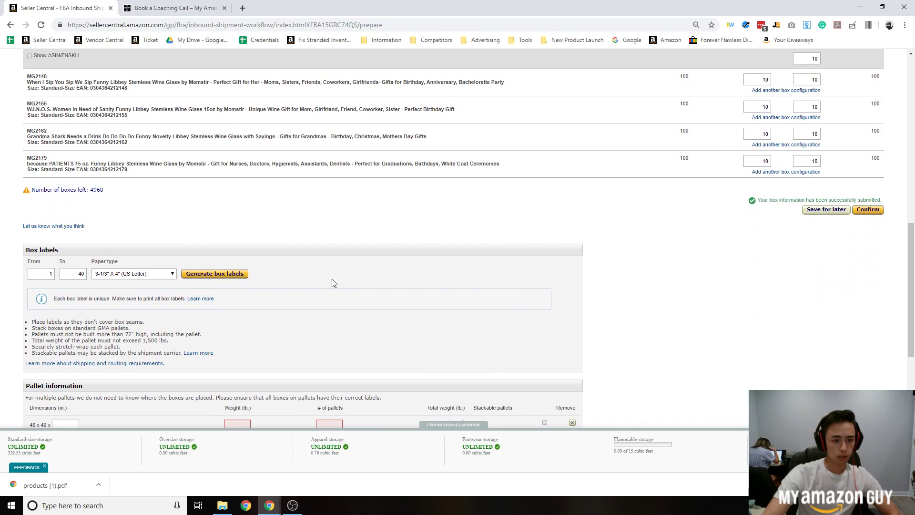
{"action": "left_click", "coordinate": [206, 281]}
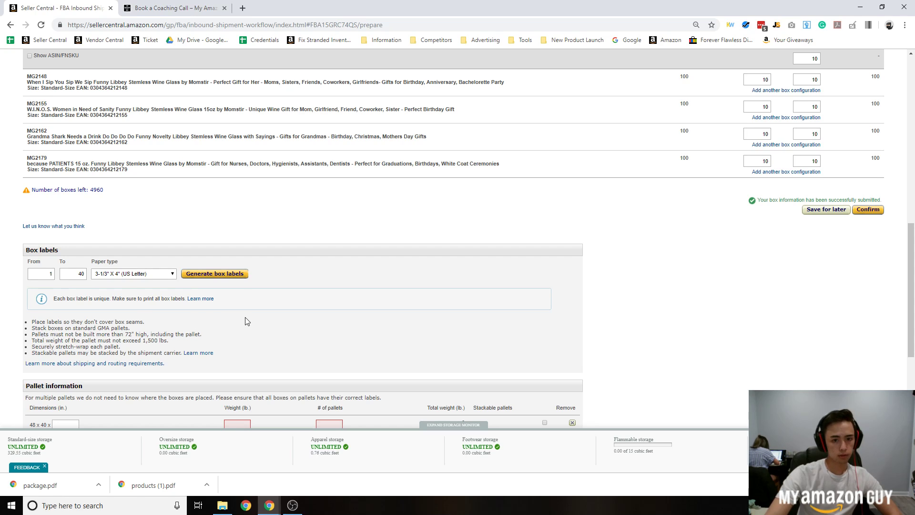
Enter the pallet information: 50 in. for the open dimension, 300 lb. weight and 1 pallet.
{"action": "scroll", "coordinate": [247, 322], "scroll_direction": "down", "scroll_amount": 1}
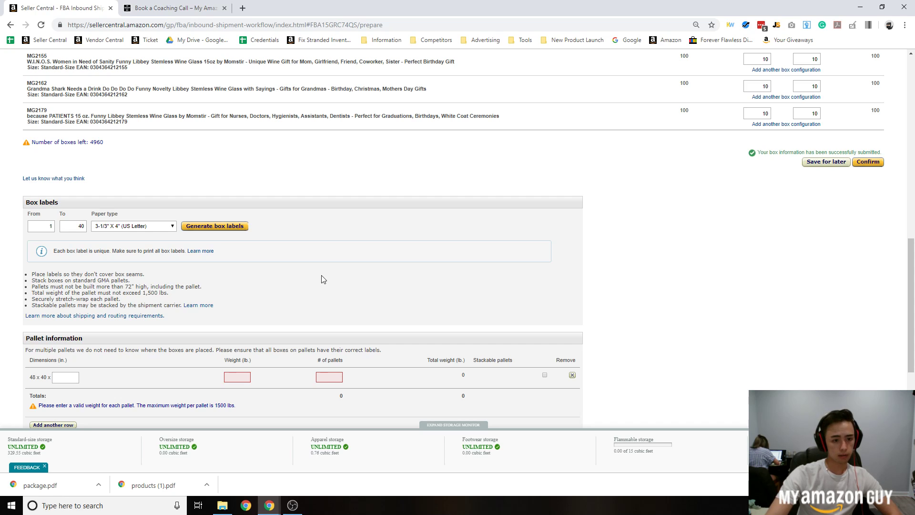
{"action": "scroll", "coordinate": [321, 279], "scroll_direction": "down", "scroll_amount": 1}
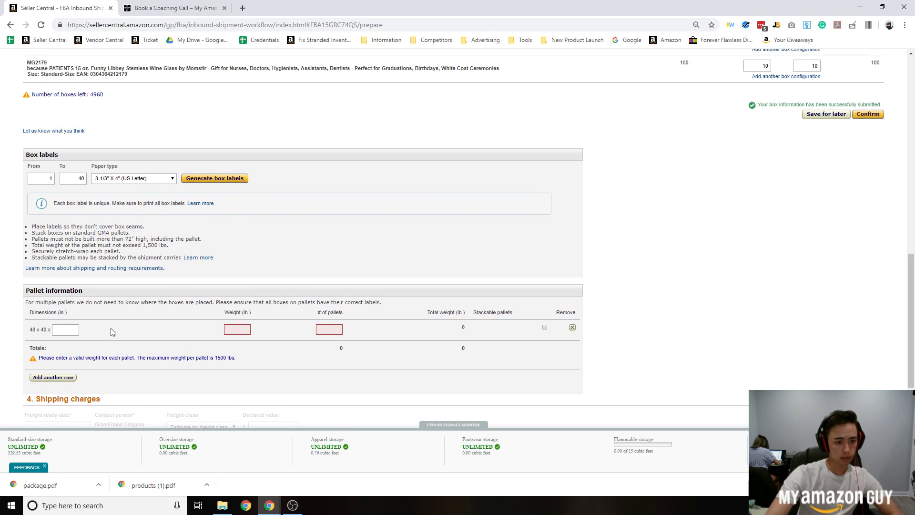
{"action": "left_click", "coordinate": [65, 329]}
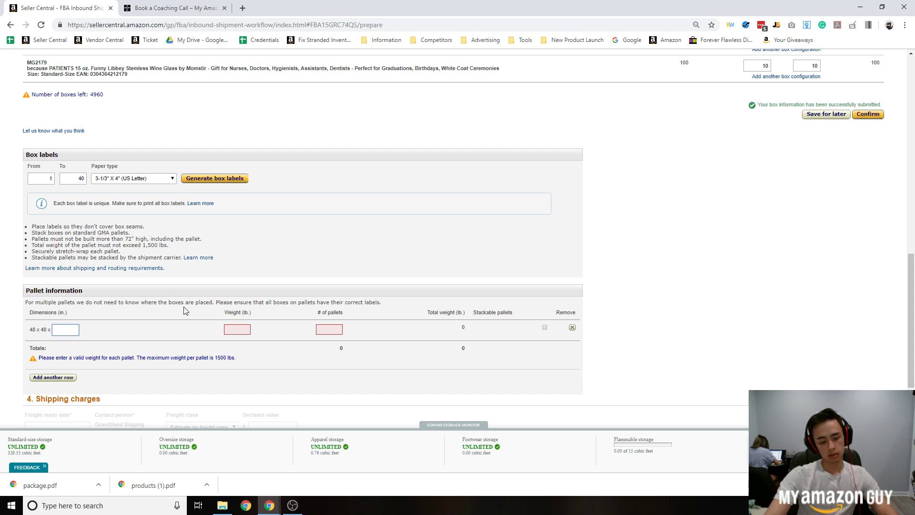
{"action": "type", "text": "50"}
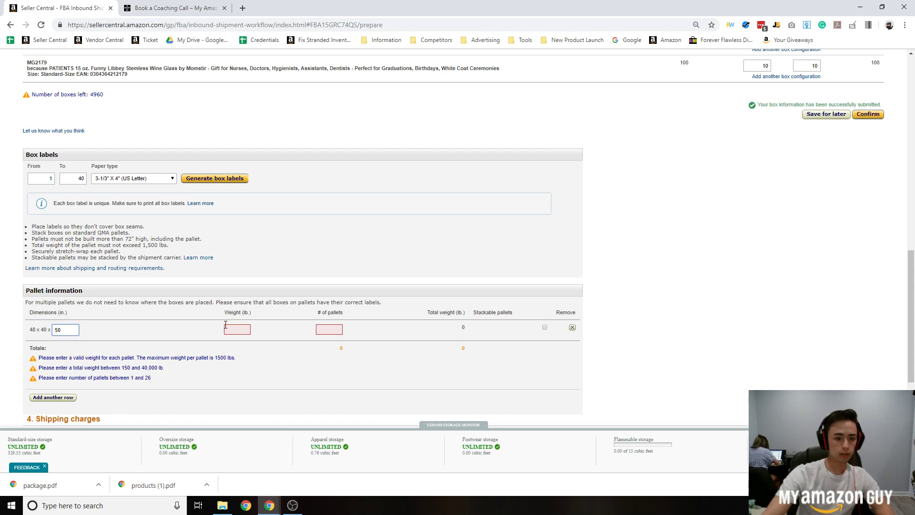
{"action": "left_click", "coordinate": [234, 329]}
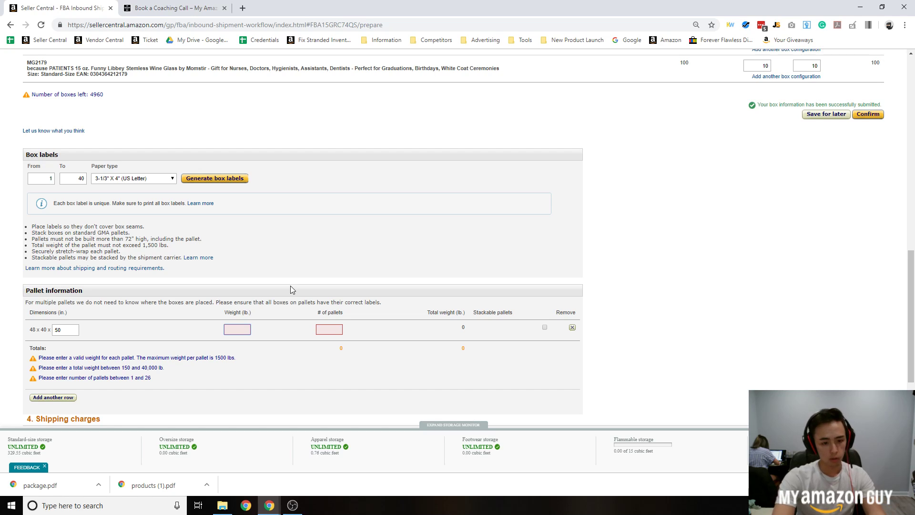
{"action": "type", "text": "300"}
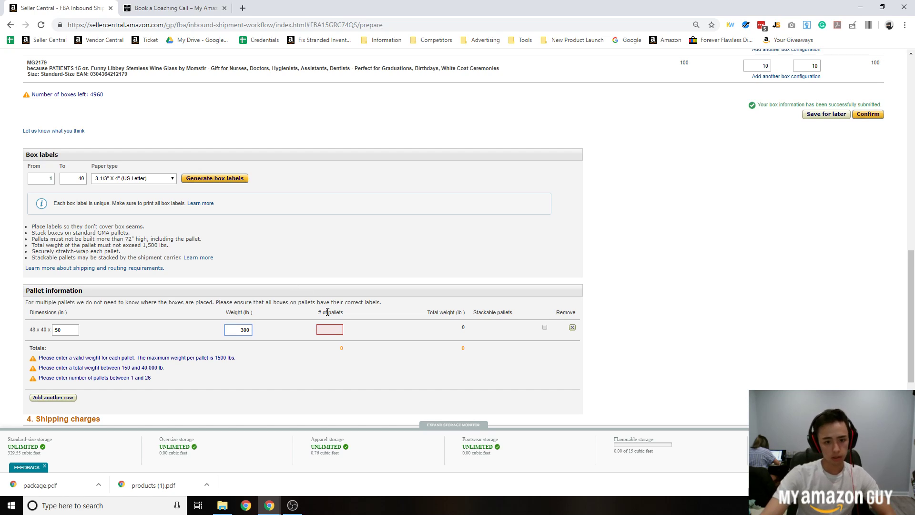
{"action": "left_click", "coordinate": [331, 328]}
{"action": "type", "text": "1"}
{"action": "scroll", "coordinate": [388, 307], "scroll_direction": "down", "scroll_amount": 2}
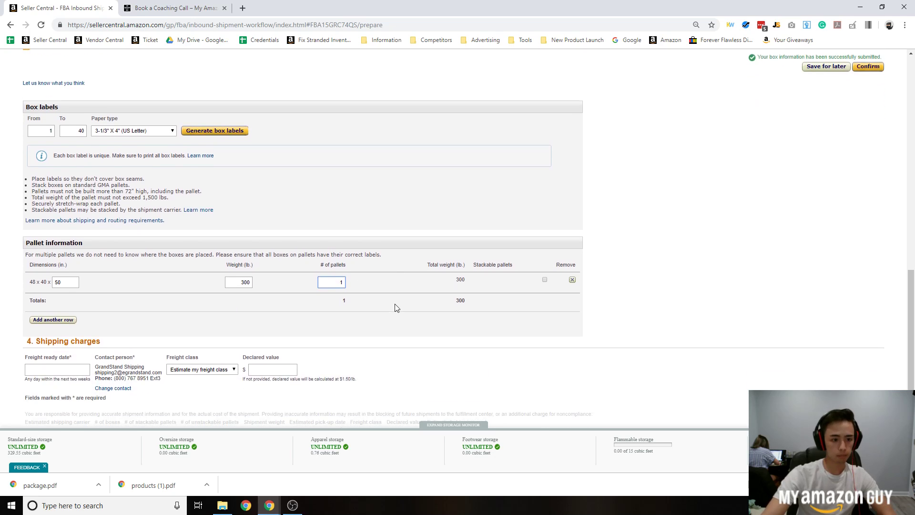
Set the freight ready date for the shipping charges to 05/03/2019.
{"action": "scroll", "coordinate": [348, 318], "scroll_direction": "down", "scroll_amount": 1}
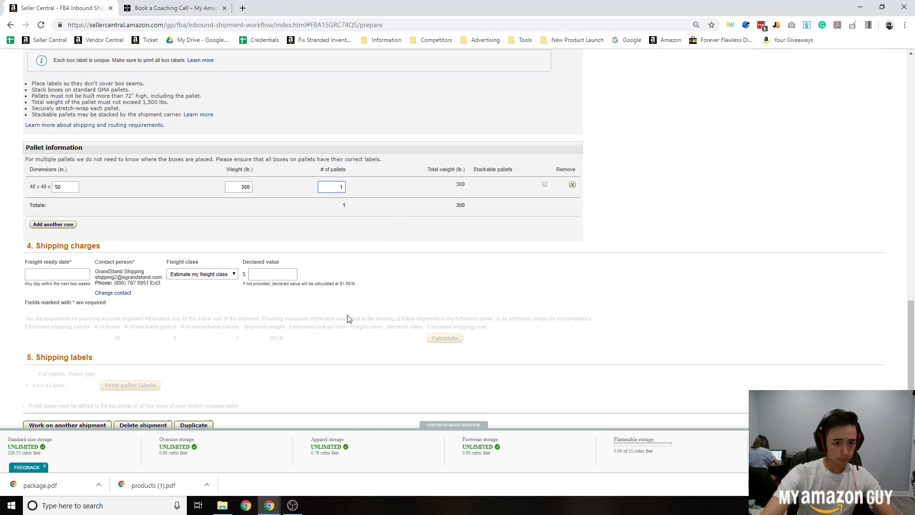
{"action": "scroll", "coordinate": [162, 211], "scroll_direction": "up", "scroll_amount": 1}
{"action": "left_click", "coordinate": [79, 321]}
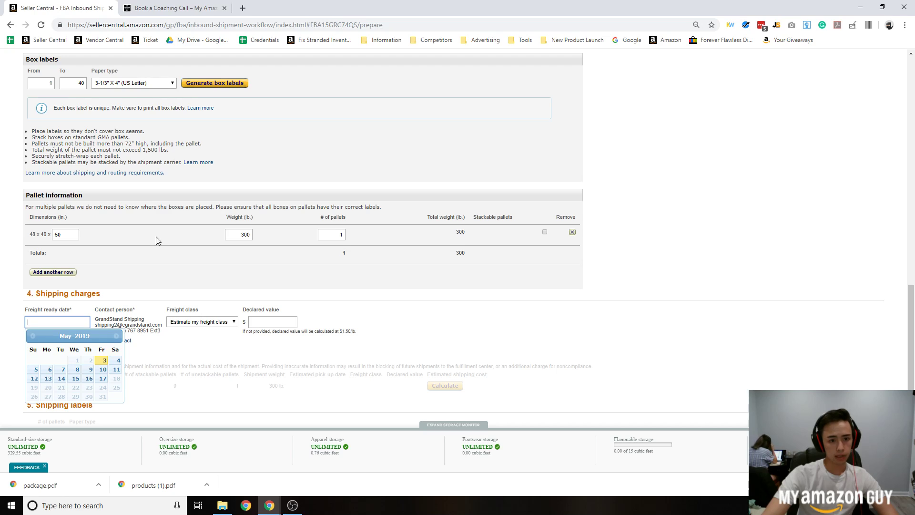
{"action": "left_click", "coordinate": [102, 365]}
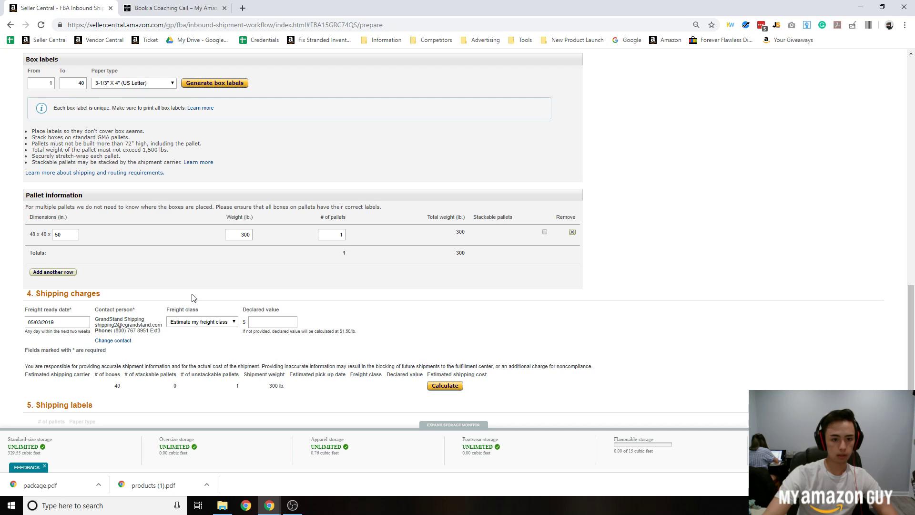
Review the box label guidelines and the pallet height, weight and pallet count entries.
{"action": "scroll", "coordinate": [131, 229], "scroll_direction": "up", "scroll_amount": 2}
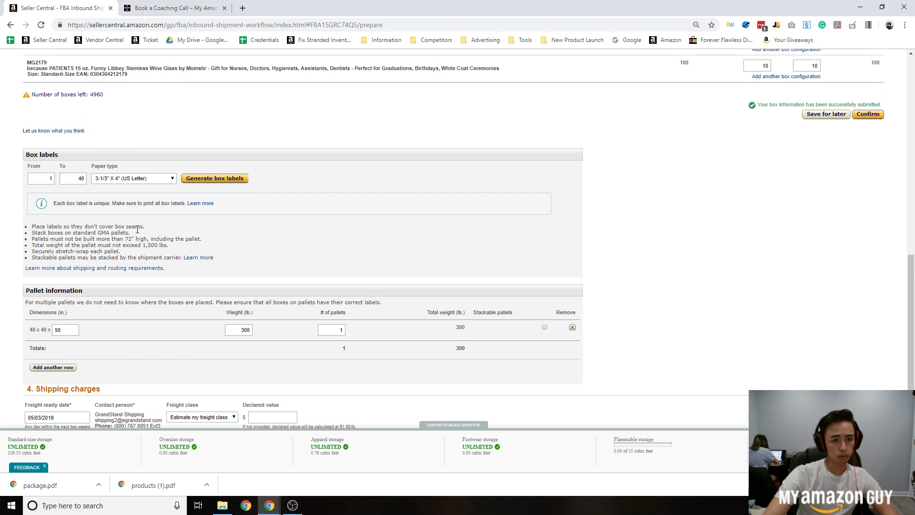
{"action": "scroll", "coordinate": [137, 229], "scroll_direction": "down", "scroll_amount": 1}
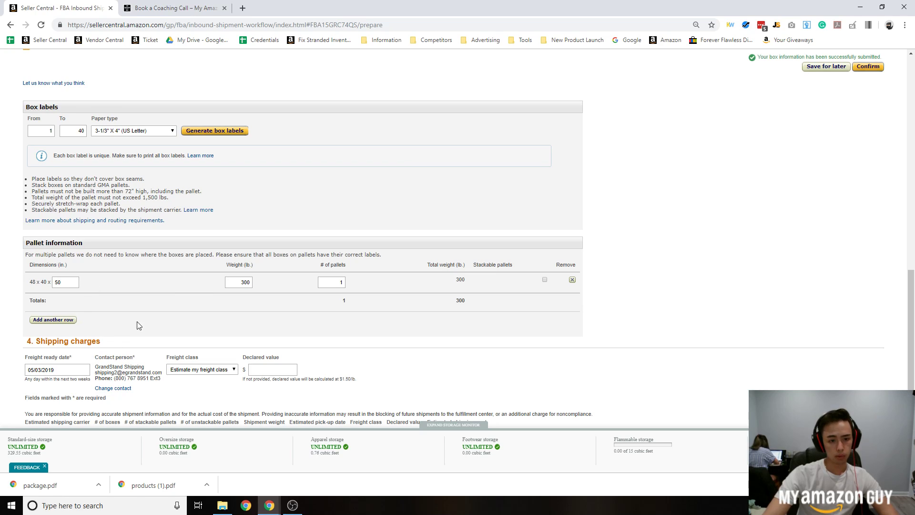
{"action": "double_click", "coordinate": [72, 283]}
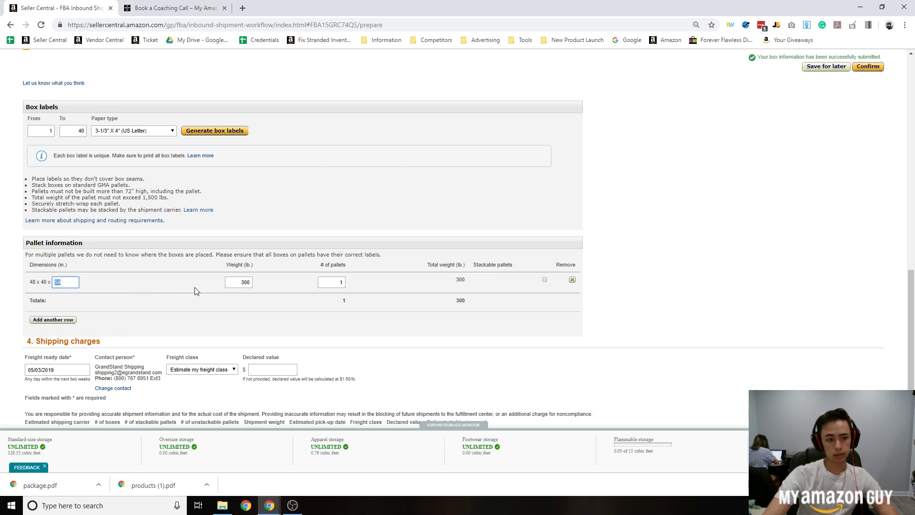
{"action": "key", "text": "Tab"}
{"action": "key", "text": "Tab"}
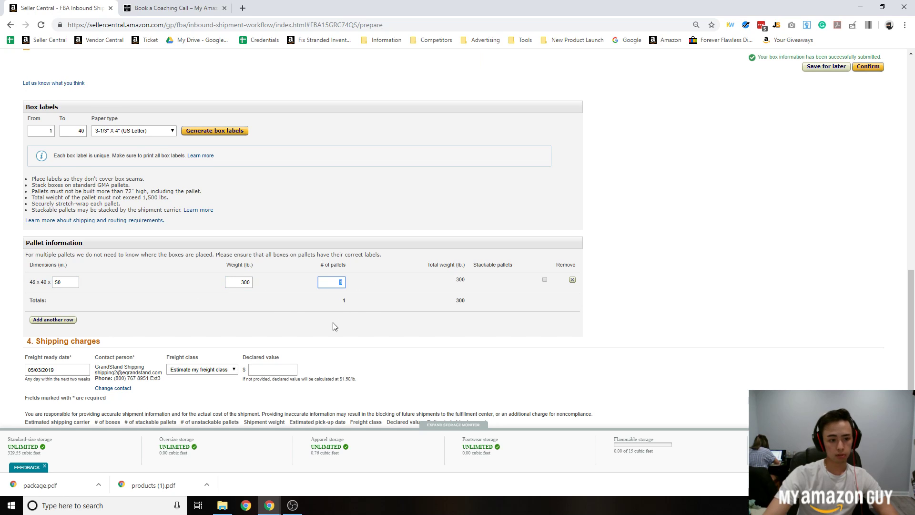
Calculate the estimated shipping charges and agree to the terms and conditions.
{"action": "scroll", "coordinate": [333, 322], "scroll_direction": "down", "scroll_amount": 1}
{"action": "scroll", "coordinate": [195, 290], "scroll_direction": "down", "scroll_amount": 1}
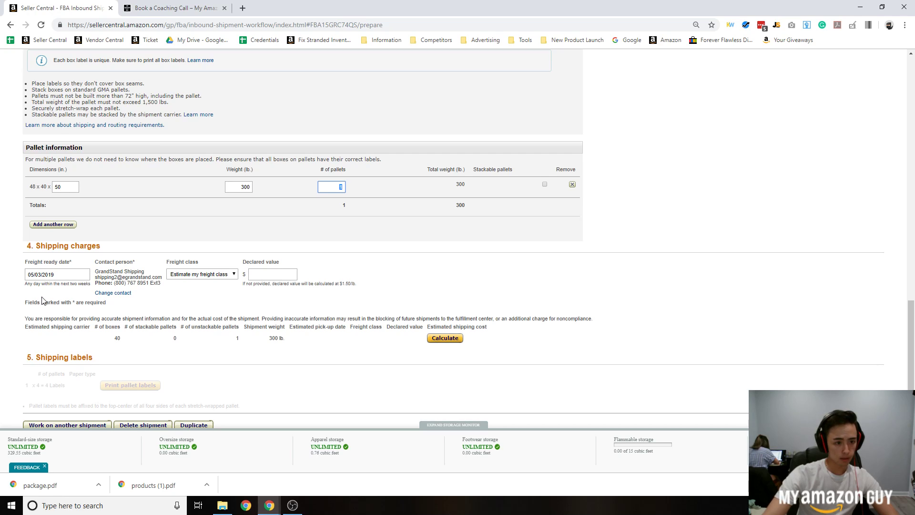
{"action": "scroll", "coordinate": [42, 299], "scroll_direction": "down", "scroll_amount": 1}
{"action": "left_click", "coordinate": [428, 291]}
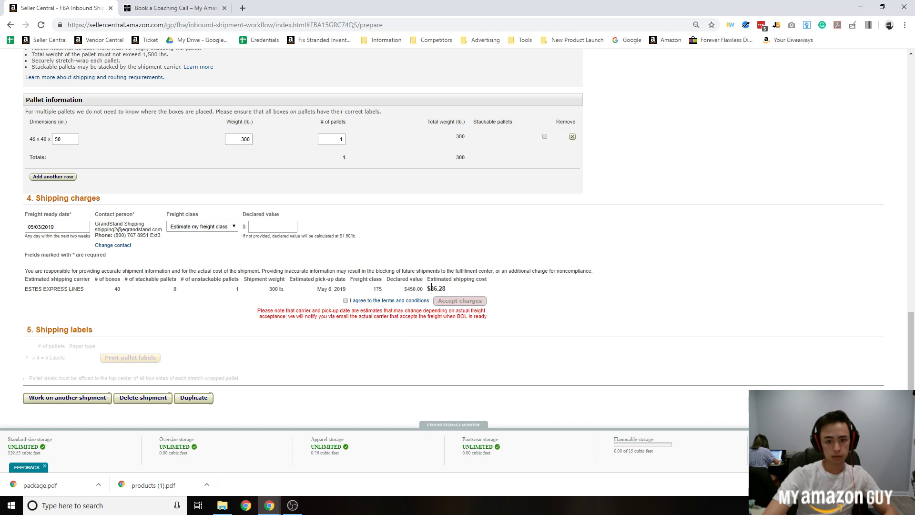
{"action": "left_click_drag", "start_coordinate": [427, 286], "coordinate": [446, 279]}
{"action": "left_click", "coordinate": [385, 332]}
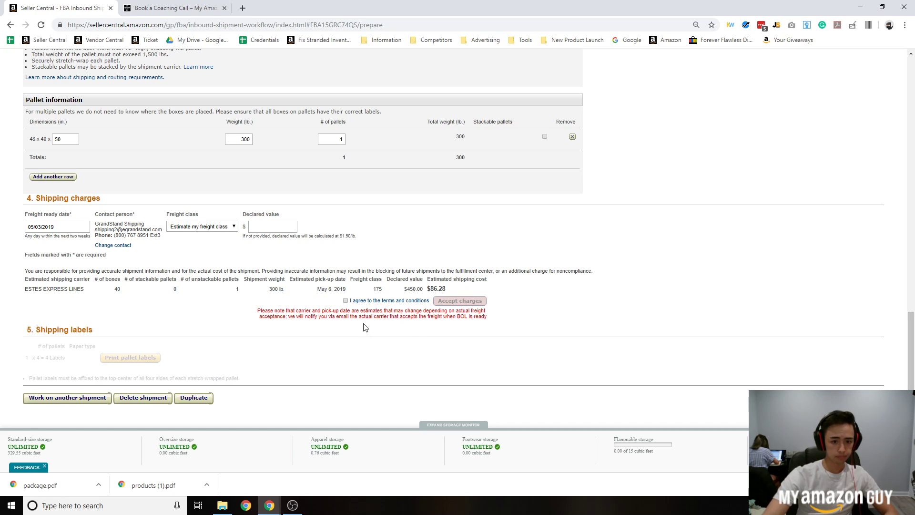
{"action": "left_click", "coordinate": [345, 300]}
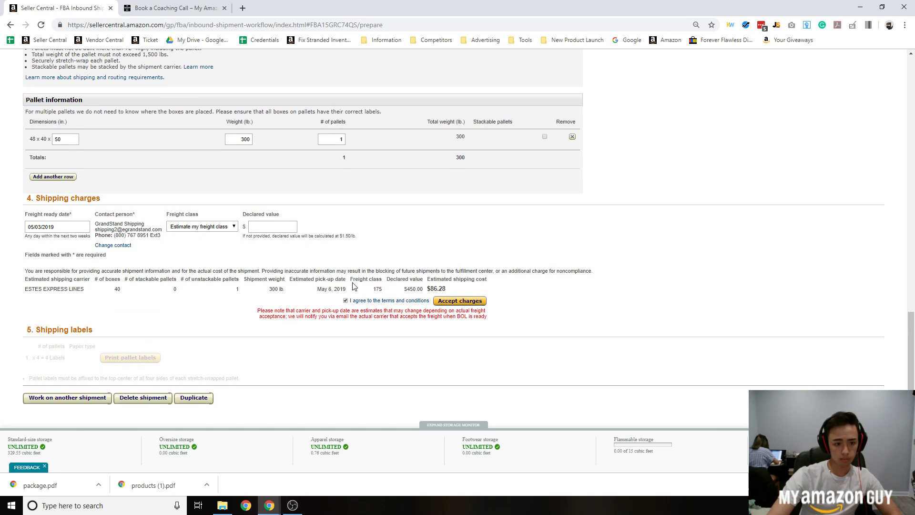
Look over the shipping charges and shipping labels sections, and switch to the open Book a Coaching Call page.
{"action": "scroll", "coordinate": [355, 282], "scroll_direction": "down", "scroll_amount": 1}
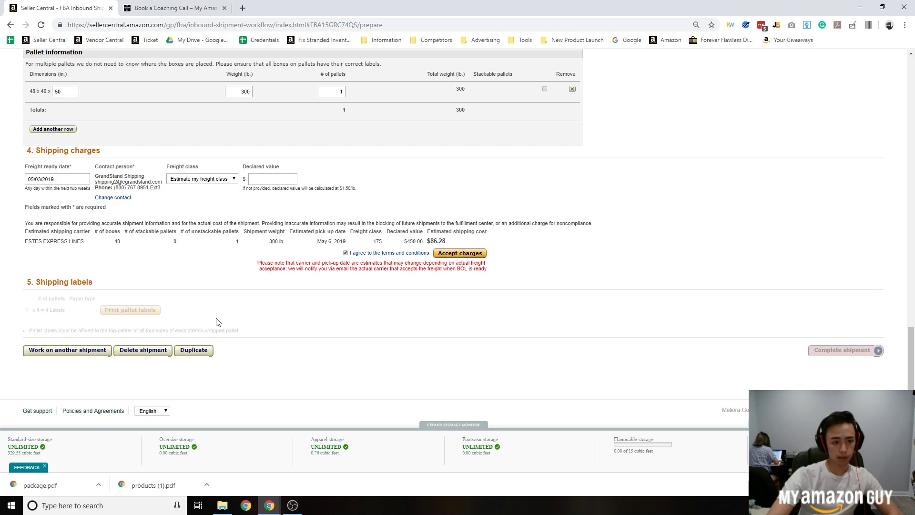
{"action": "scroll", "coordinate": [218, 322], "scroll_direction": "up", "scroll_amount": 1}
{"action": "scroll", "coordinate": [220, 320], "scroll_direction": "down", "scroll_amount": 2}
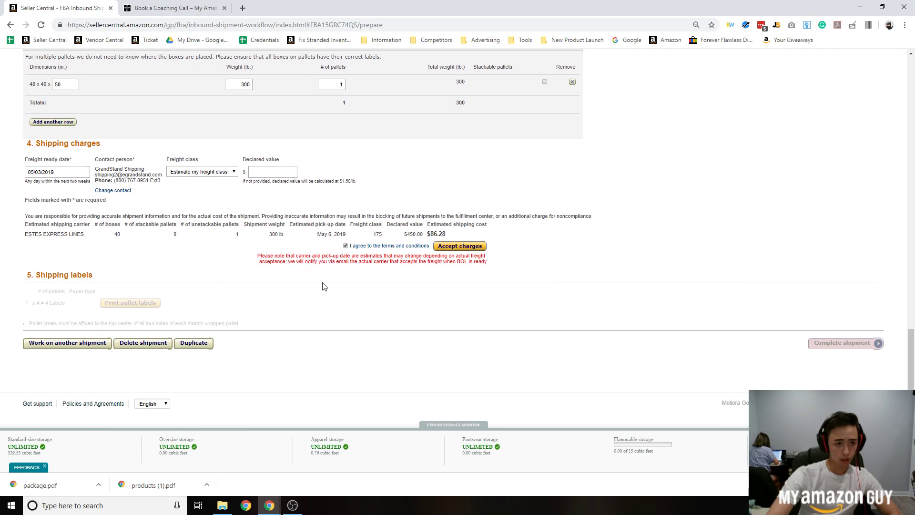
{"action": "scroll", "coordinate": [321, 286], "scroll_direction": "up", "scroll_amount": 2}
{"action": "scroll", "coordinate": [476, 310], "scroll_direction": "down", "scroll_amount": 2}
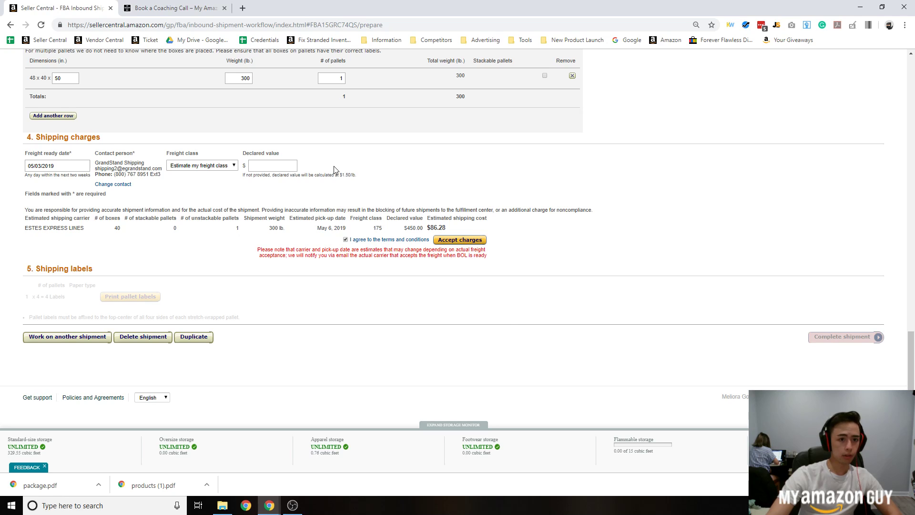
{"action": "left_click", "coordinate": [201, 13]}
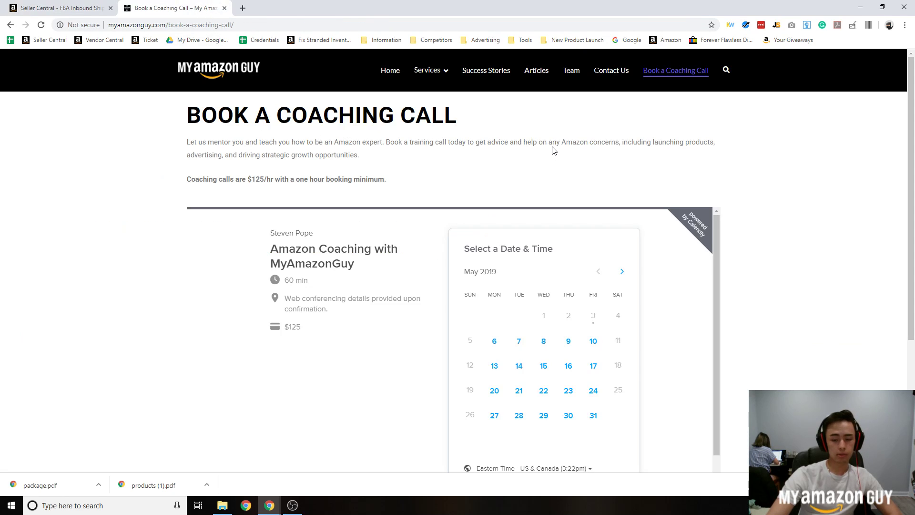